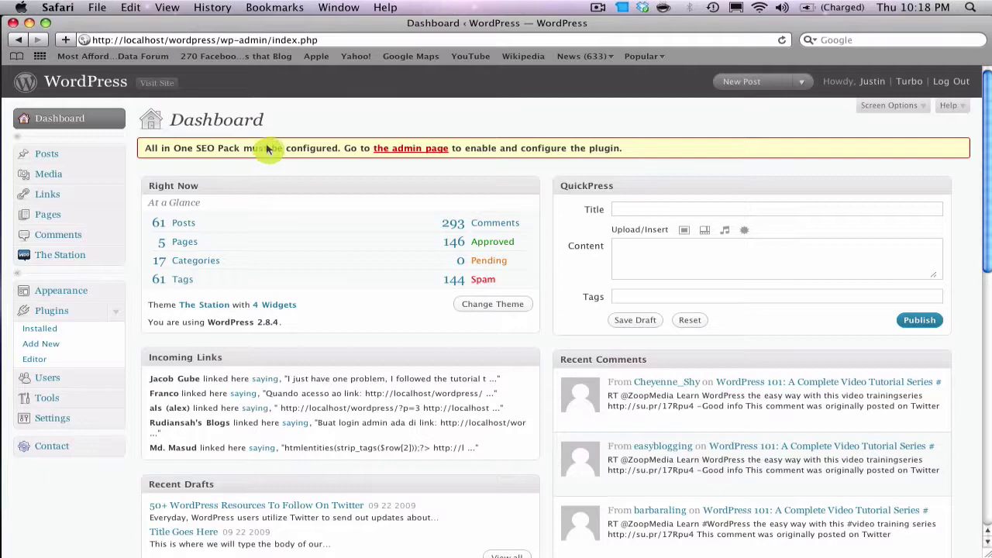
Step: Open the All in One SEO Pack's admin page, set Plugin Status to Enabled and save the options
click(406, 149)
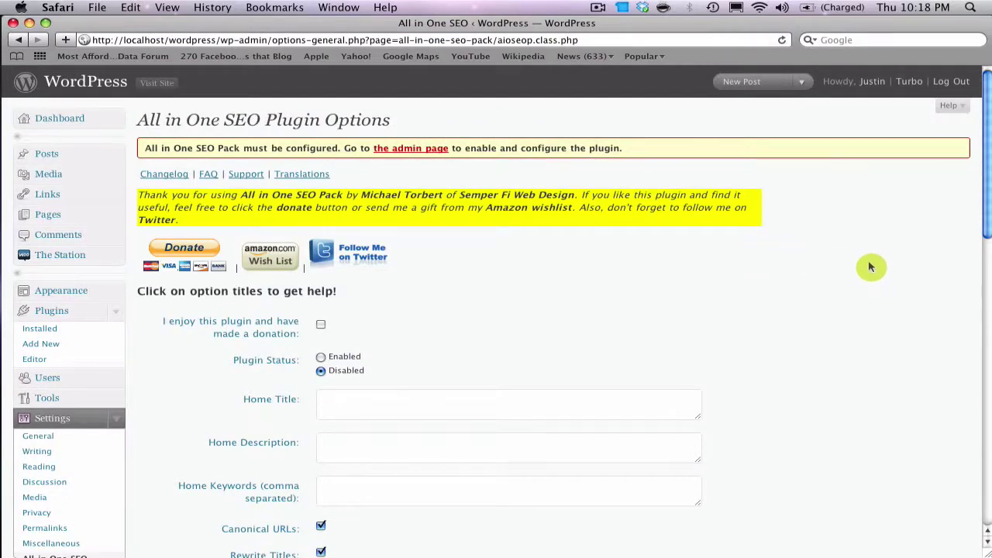
scroll(888, 269, down, 1)
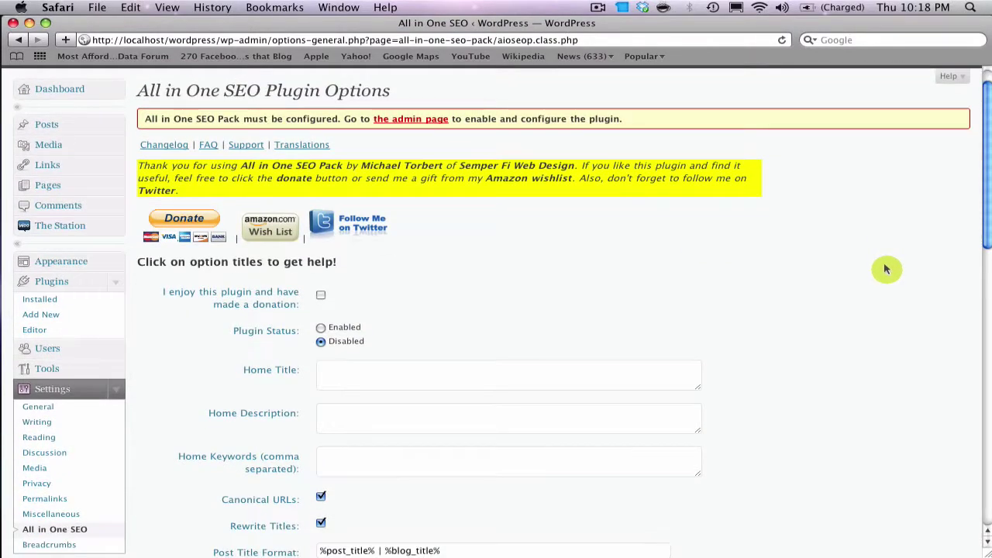
scroll(888, 269, down, 3)
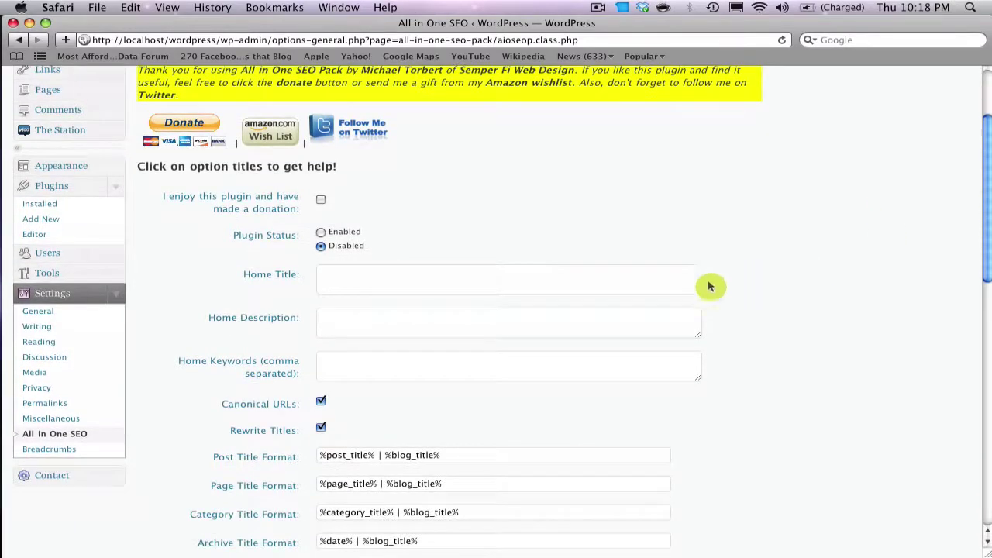
click(318, 231)
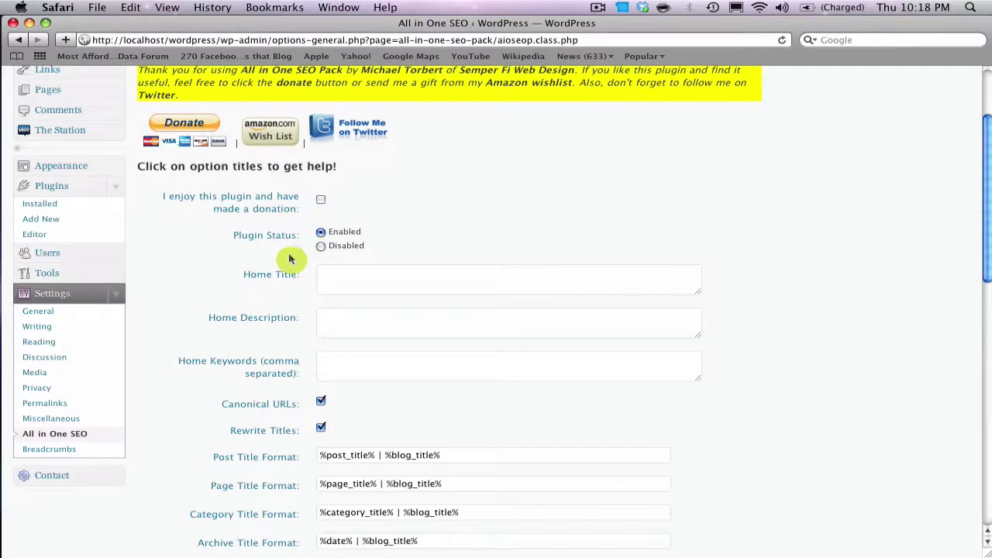
scroll(293, 295, down, 5)
scroll(310, 387, down, 10)
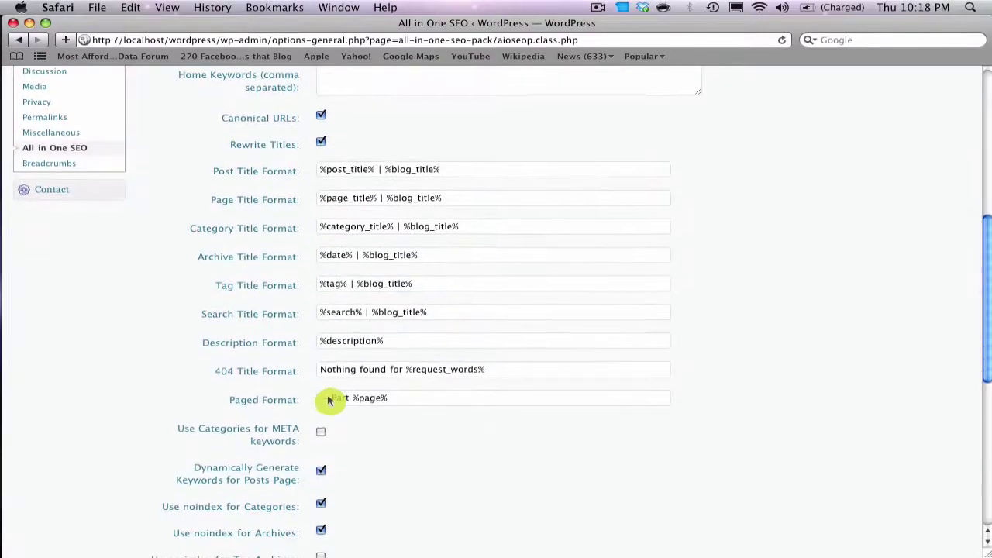
click(155, 441)
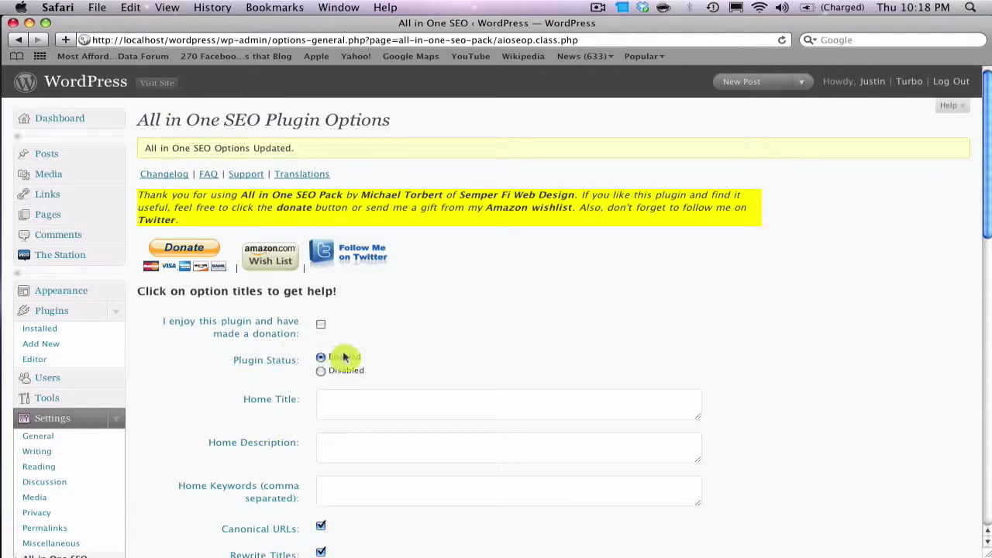
Step: Enlarge the Home Title field and enter "Keywords - Slogal - Mywebsite.com" as the home title
scroll(833, 372, down, 3)
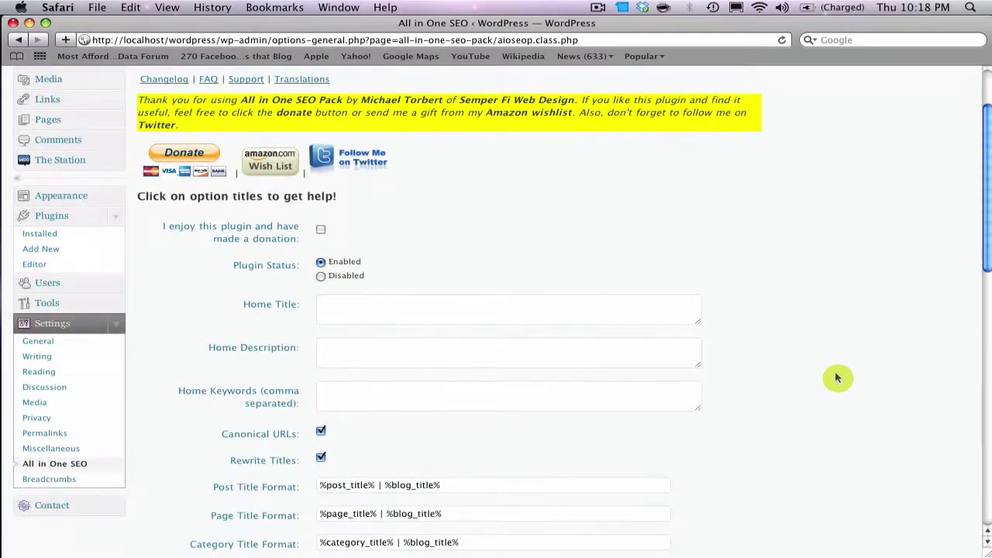
scroll(837, 378, down, 1)
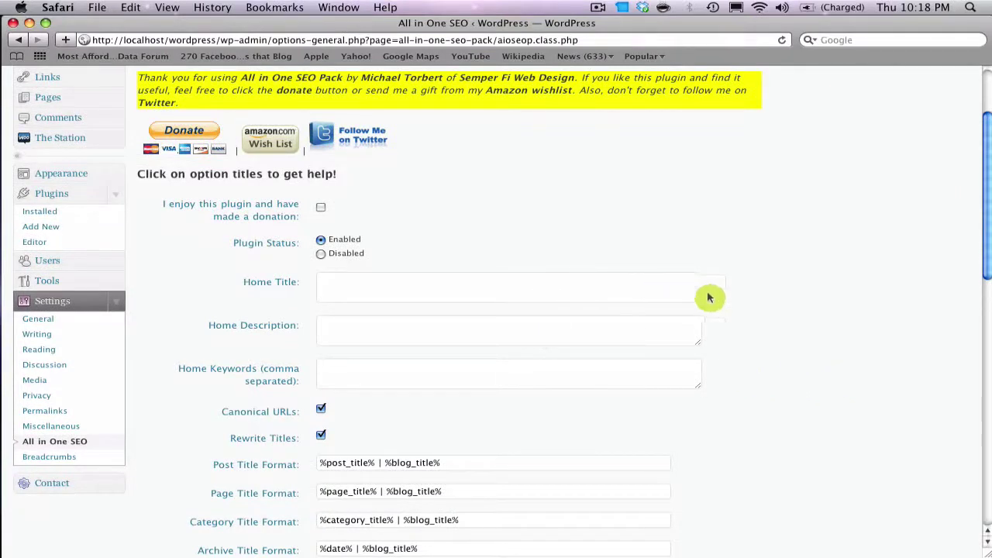
click(676, 287)
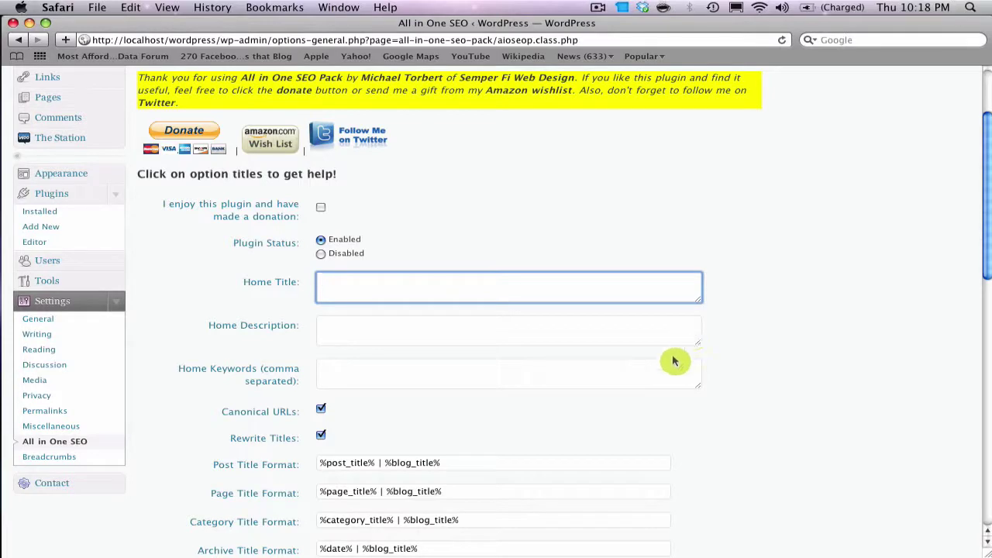
drag(696, 302, 702, 337)
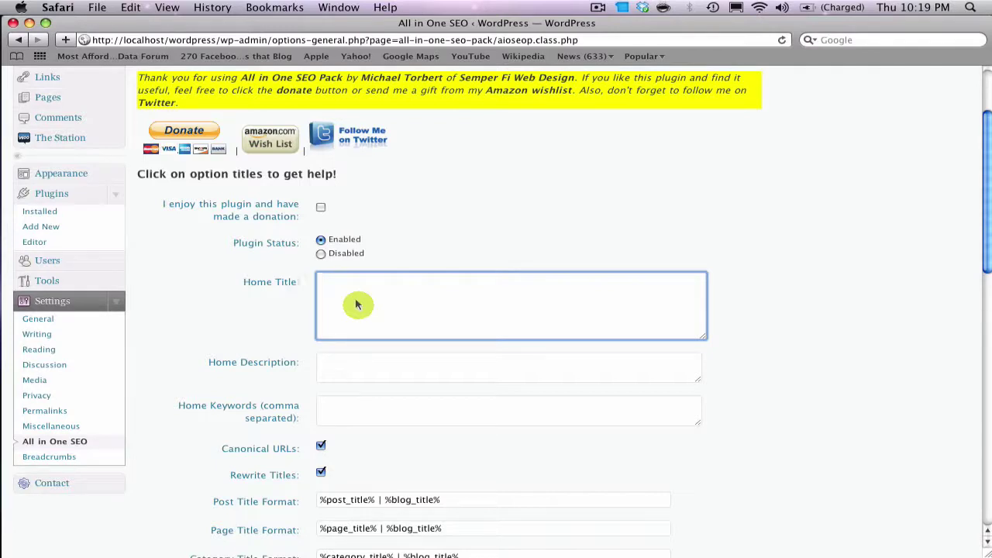
text(Keywords)
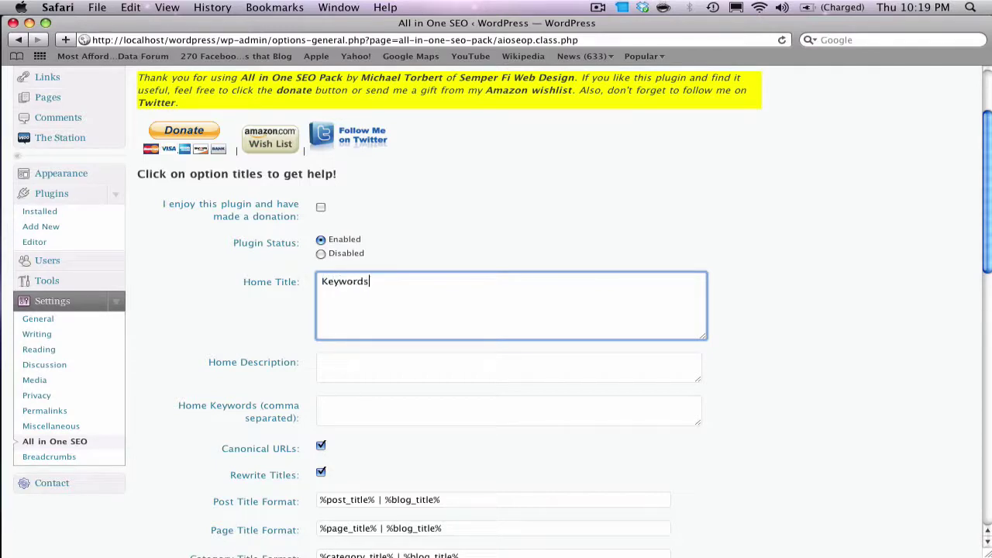
text( – Slogal – Mywebsite/co)
key(BackSpace)
key(BackSpace)
key(BackSpace)
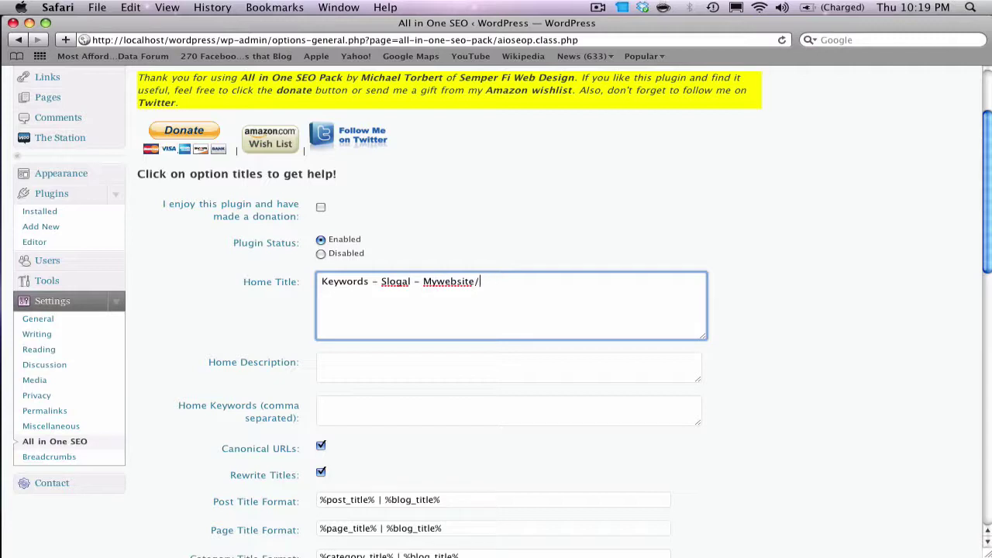
text(.com)
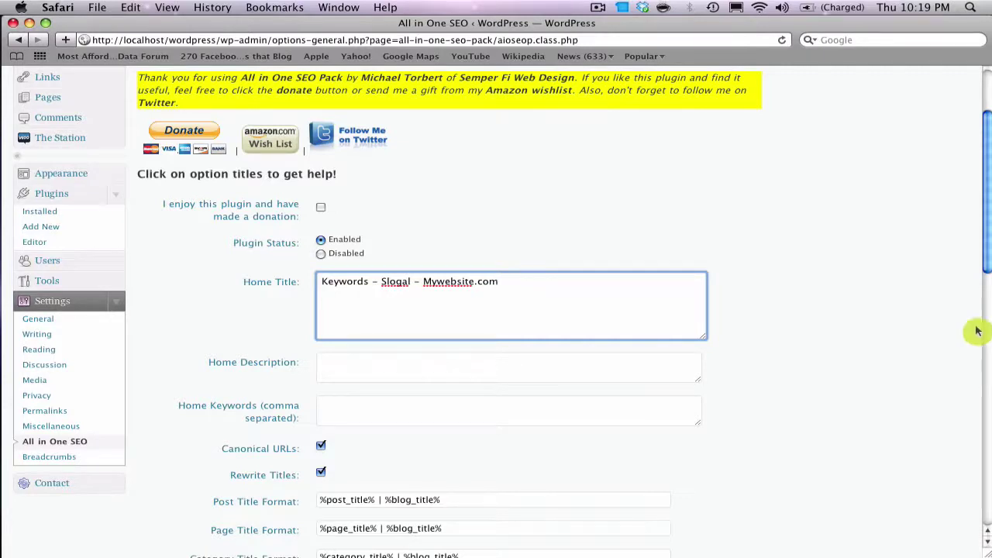
Step: Enter "main, site, three, two, blue" as the comma-separated Home Keywords
scroll(392, 349, down, 1)
click(391, 340)
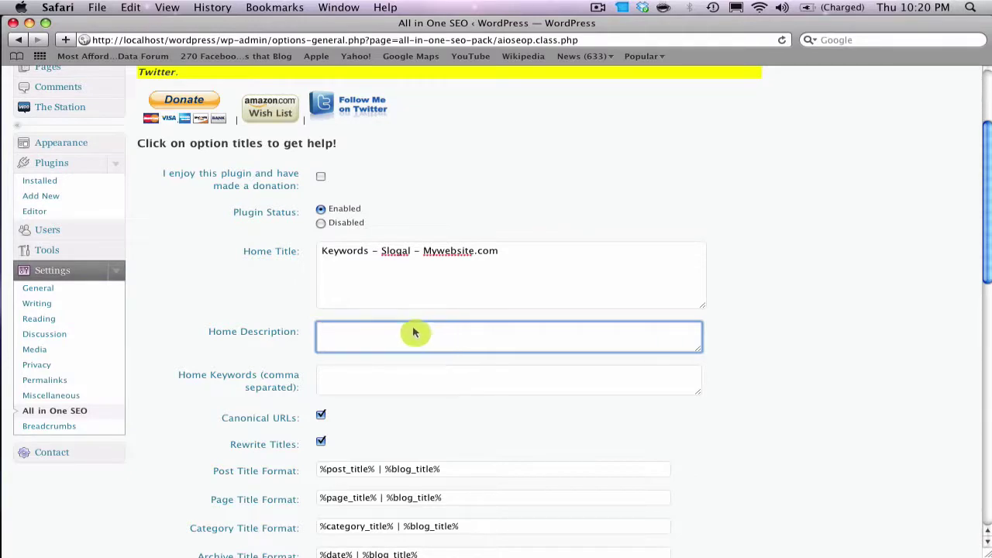
scroll(434, 358, down, 2)
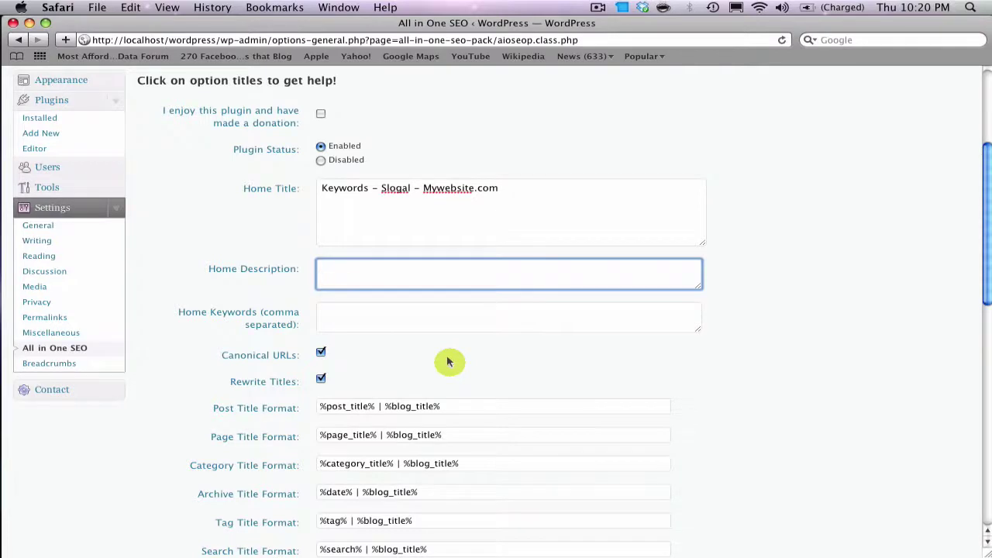
scroll(450, 361, down, 1)
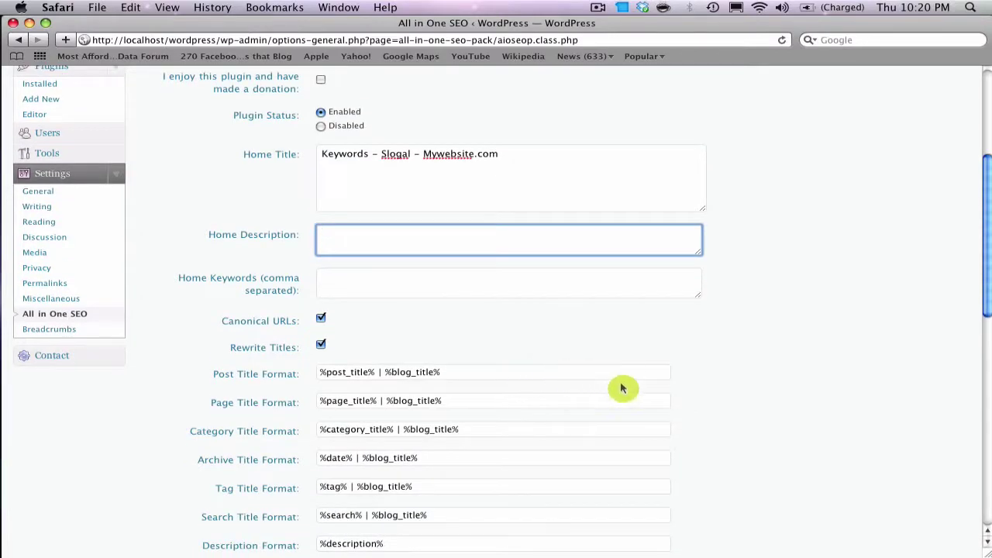
click(409, 287)
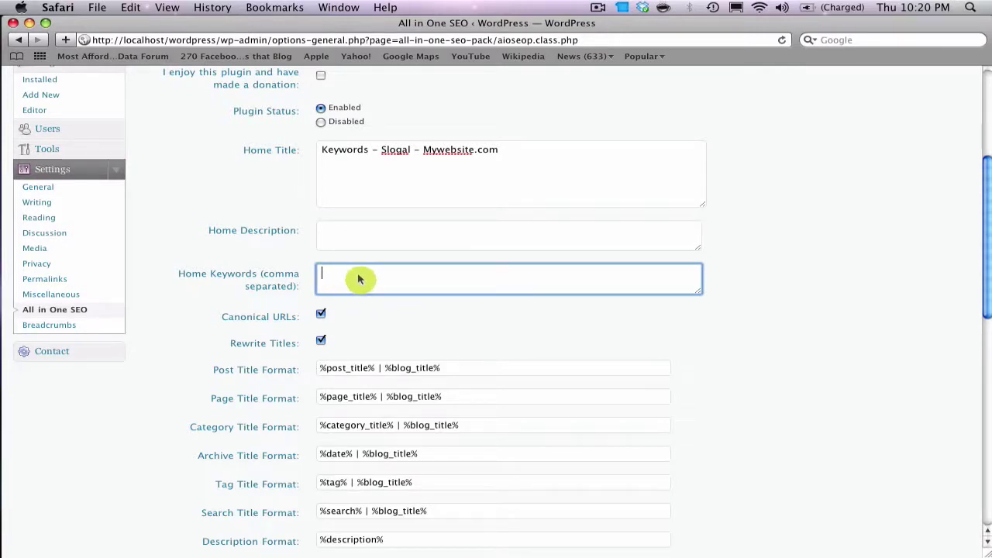
text(main, sit)
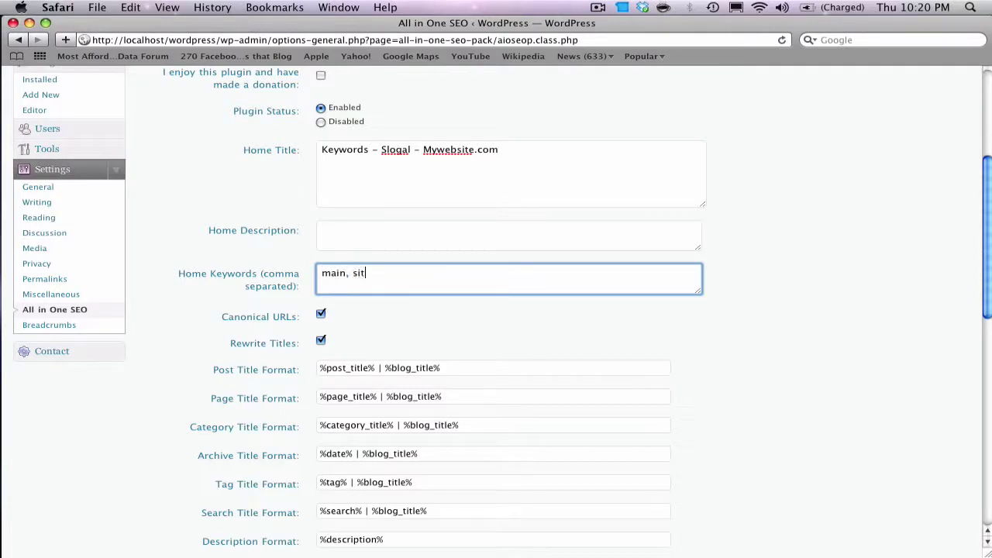
text(e, three, two, blue)
Step: Read the help texts for the Canonical URLs and Rewrite Titles options, and collapse both again
scroll(642, 301, down, 4)
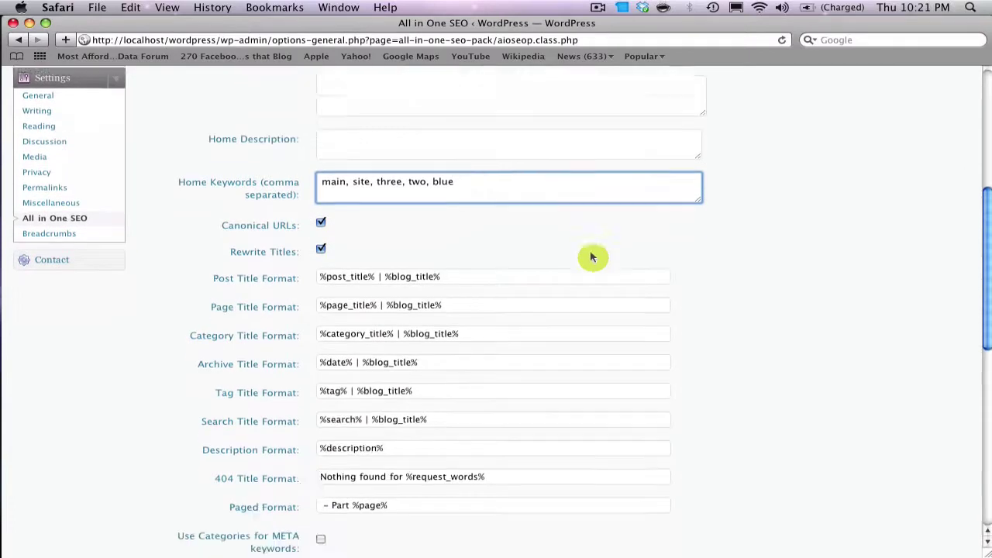
scroll(592, 256, down, 1)
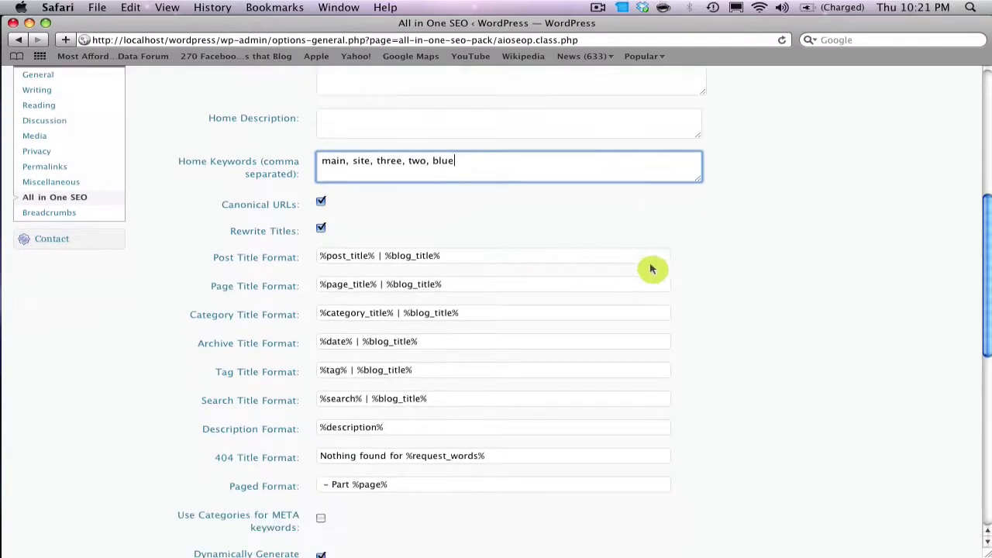
click(267, 204)
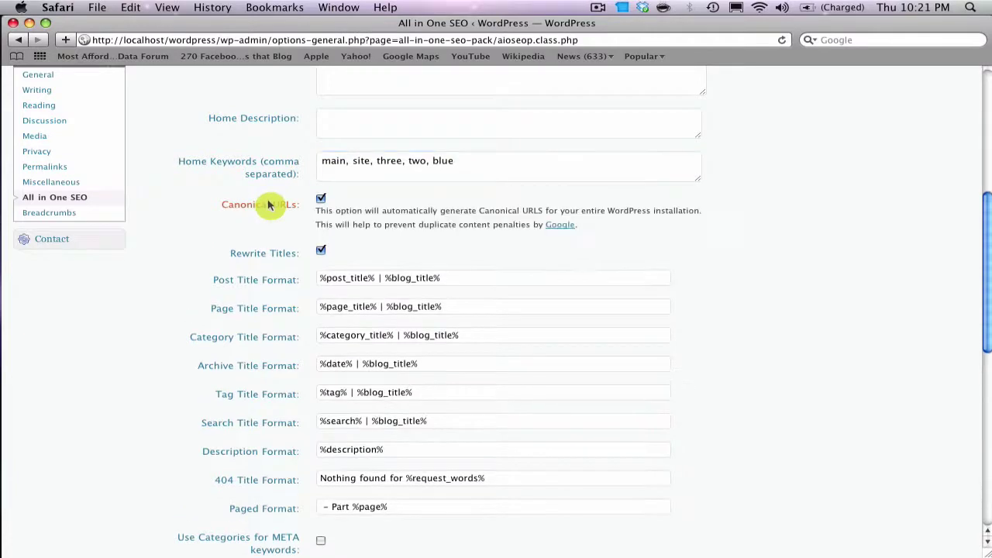
click(276, 254)
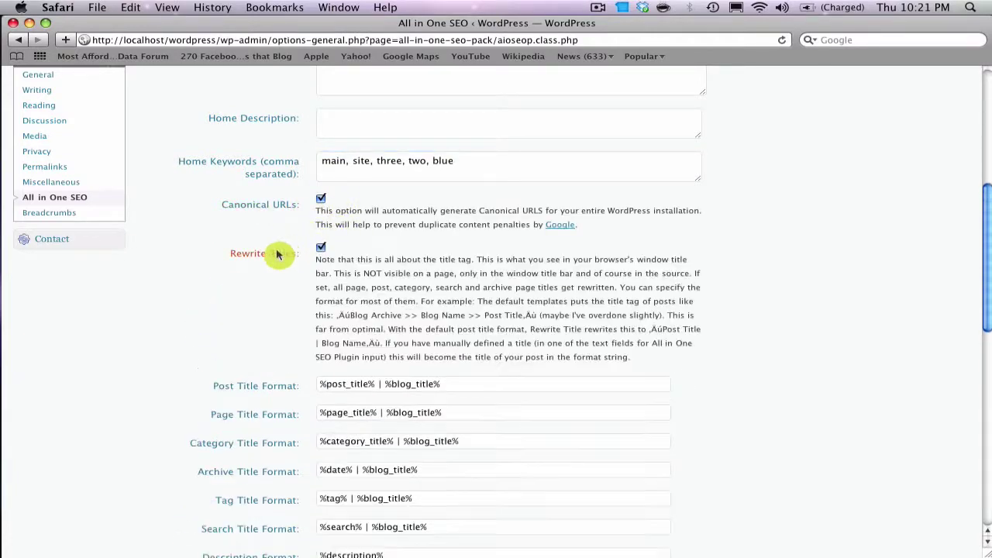
click(269, 205)
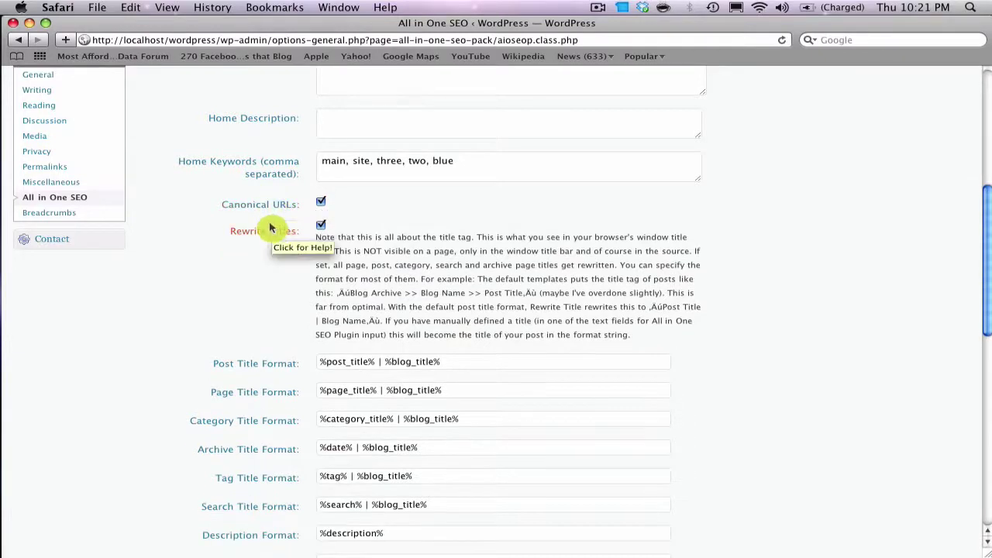
click(270, 230)
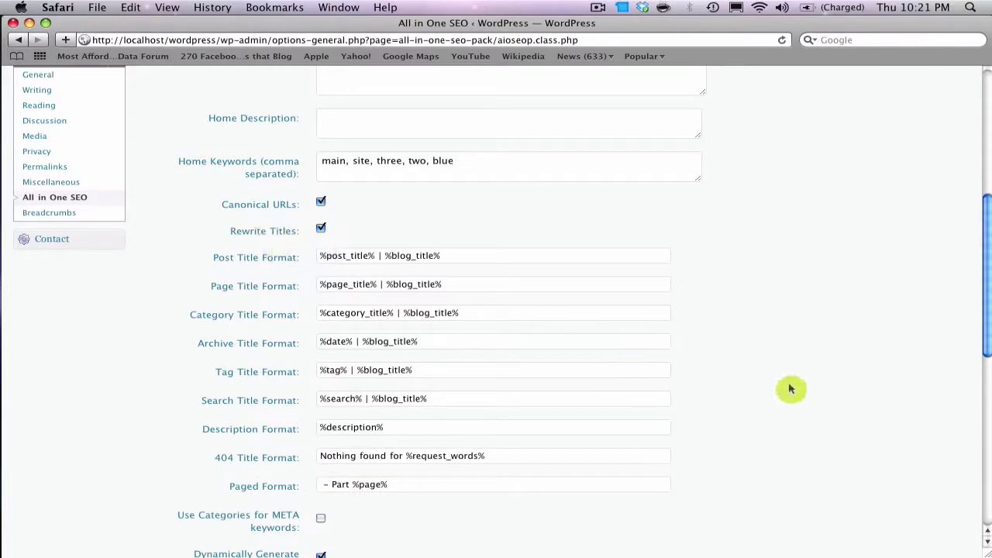
Step: Remove the separator and %blog_title% from the Post Title Format and Page Title Format, leaving %post_title% and %page_title%
scroll(791, 389, down, 5)
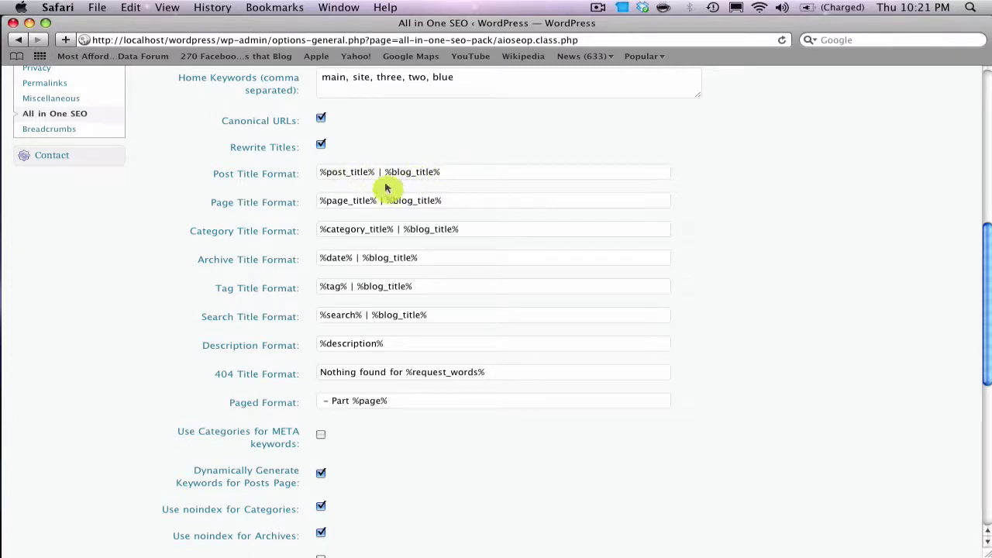
drag(380, 172, 462, 177)
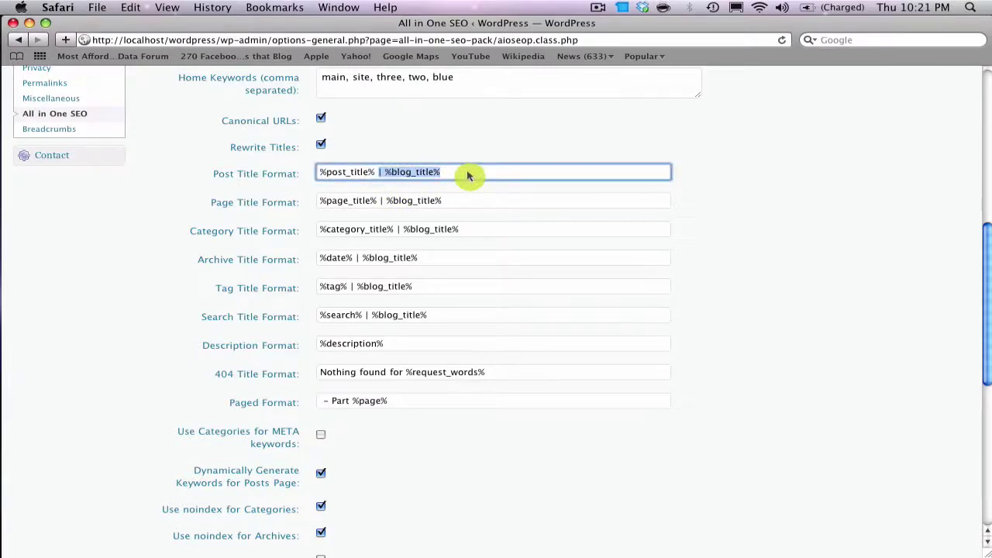
key(BackSpace)
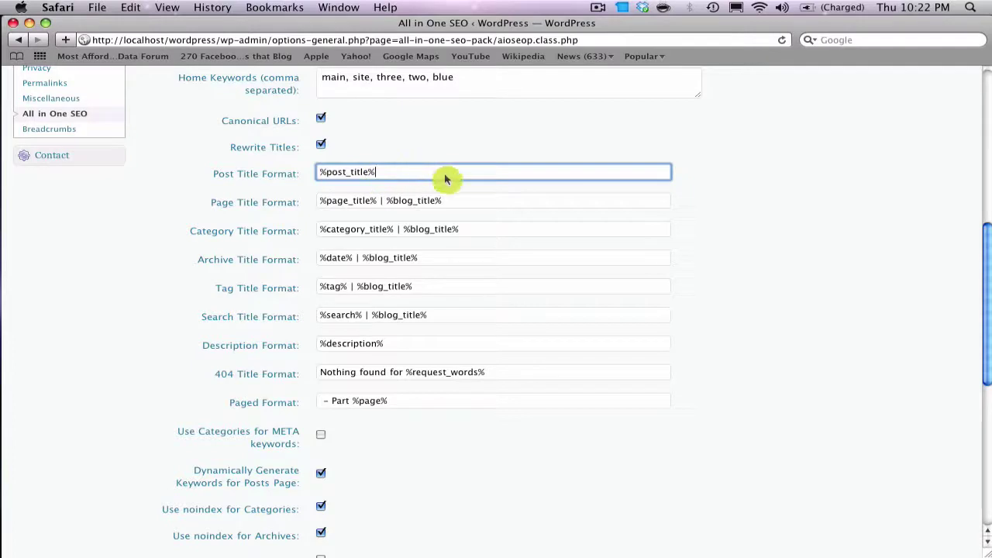
scroll(419, 233, down, 1)
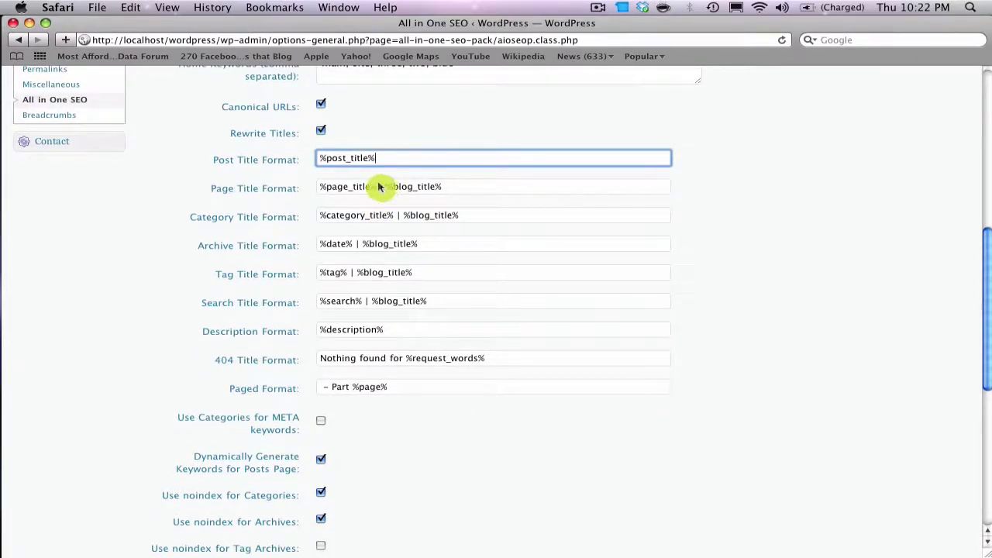
drag(386, 187, 463, 186)
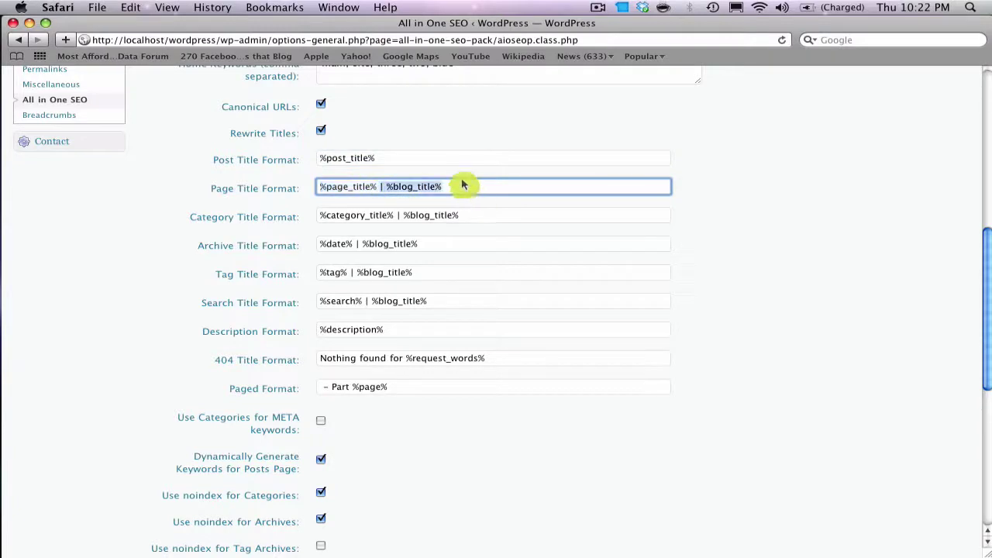
key(BackSpace)
Step: Remove the separator and %blog_title% from the Archive Title Format, leaving only %date%
scroll(442, 241, down, 1)
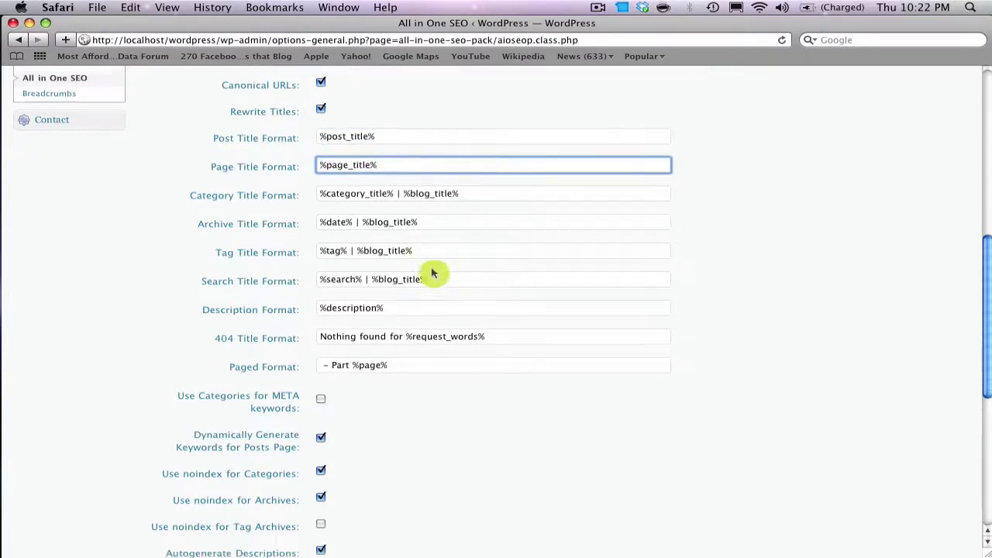
scroll(498, 287, up, 1)
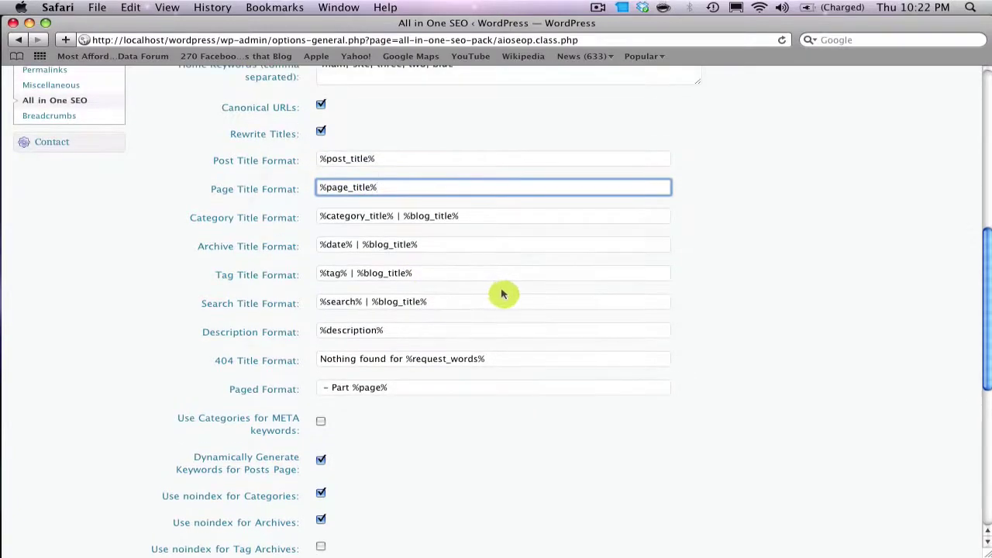
scroll(434, 311, down, 1)
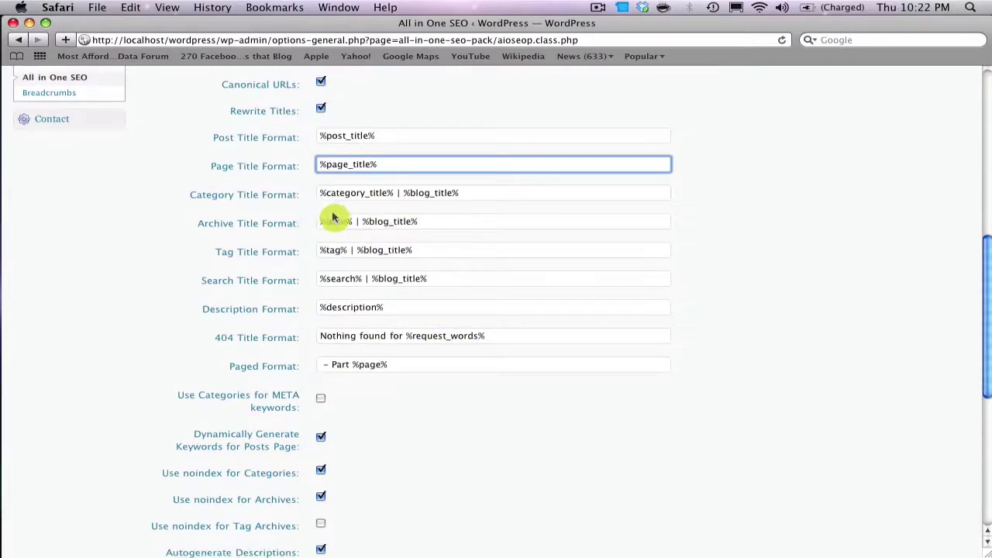
scroll(333, 201, down, 1)
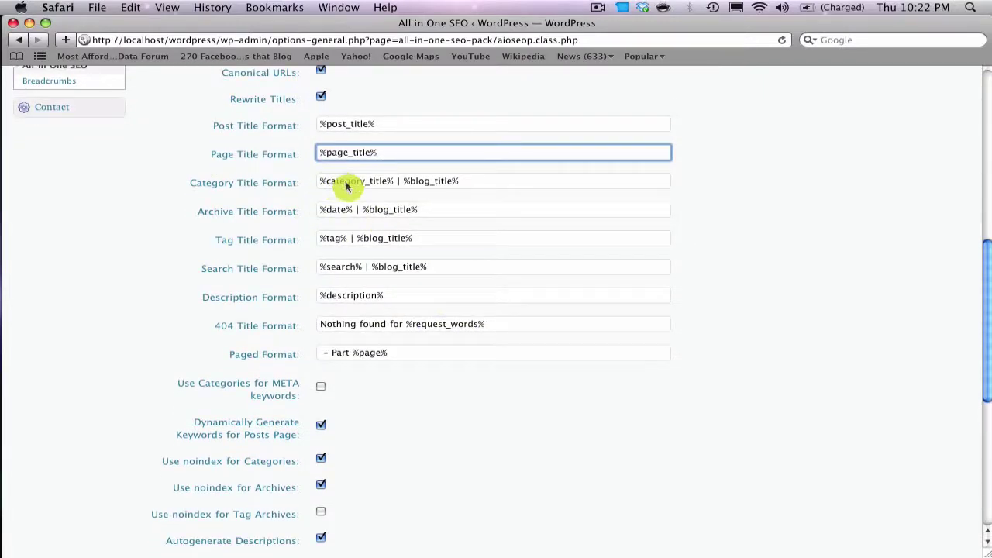
scroll(341, 186, down, 1)
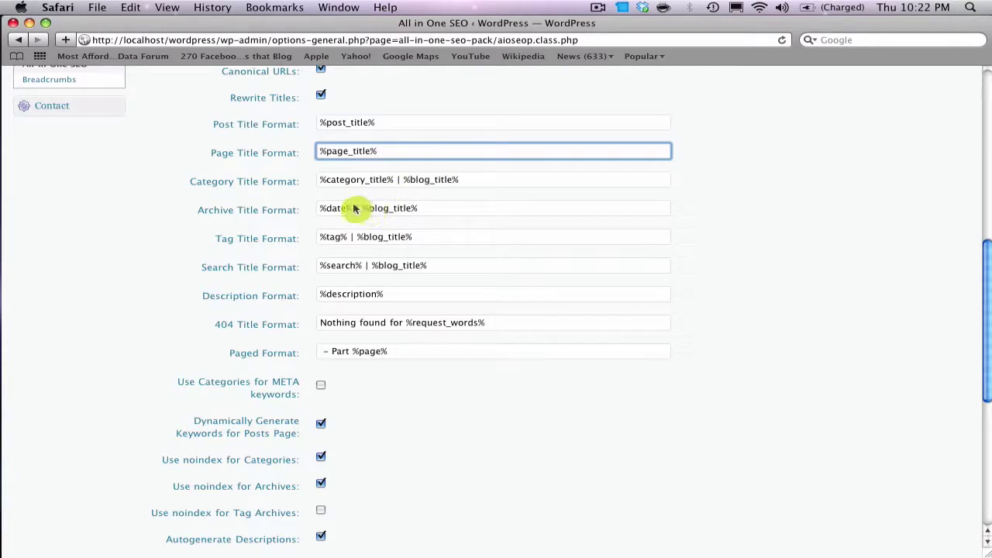
drag(362, 208, 432, 211)
key(BackSpace)
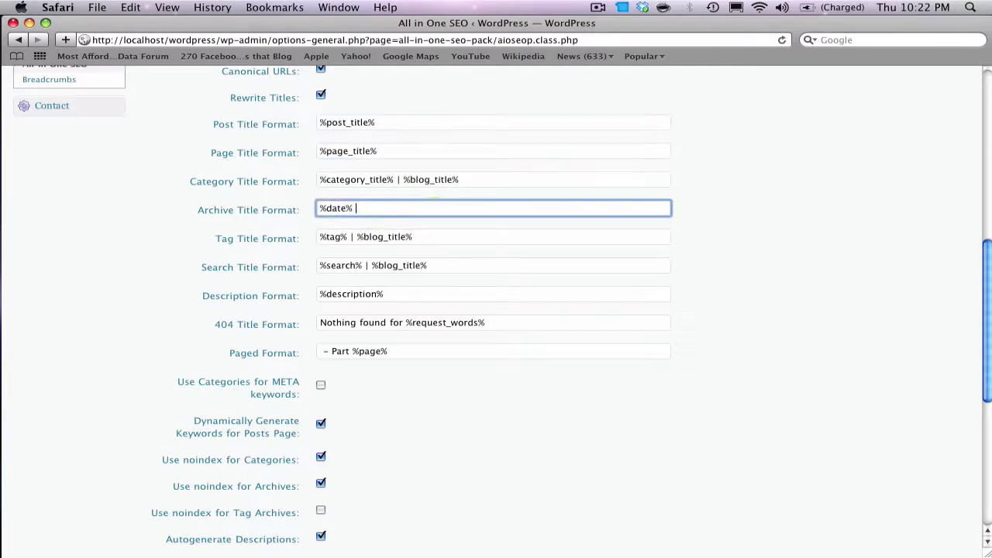
Step: Remove the separator and %blog_title% from the Tag Title Format and Search Title Format, leaving %tag% and %search%
drag(357, 237, 412, 236)
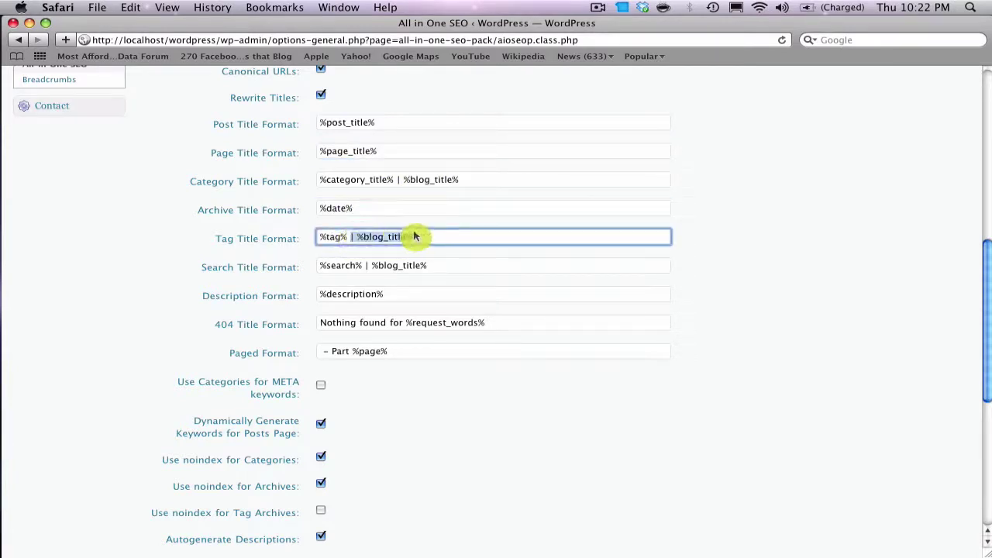
key(BackSpace)
drag(364, 266, 439, 266)
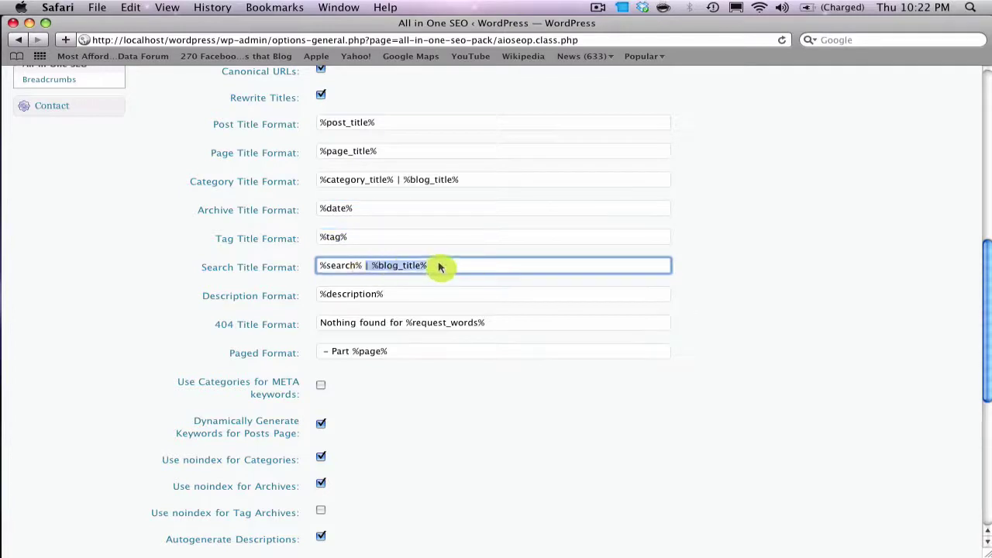
key(BackSpace)
scroll(407, 294, down, 1)
click(401, 271)
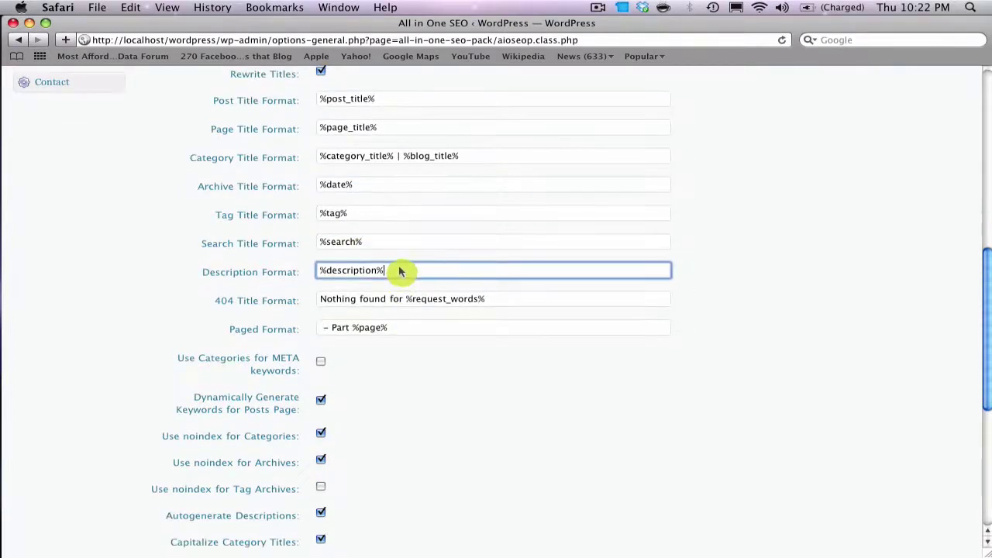
Step: Read the help texts for the Use Categories for META keywords and Dynamically Generate Keywords for Posts Page options
scroll(446, 279, down, 4)
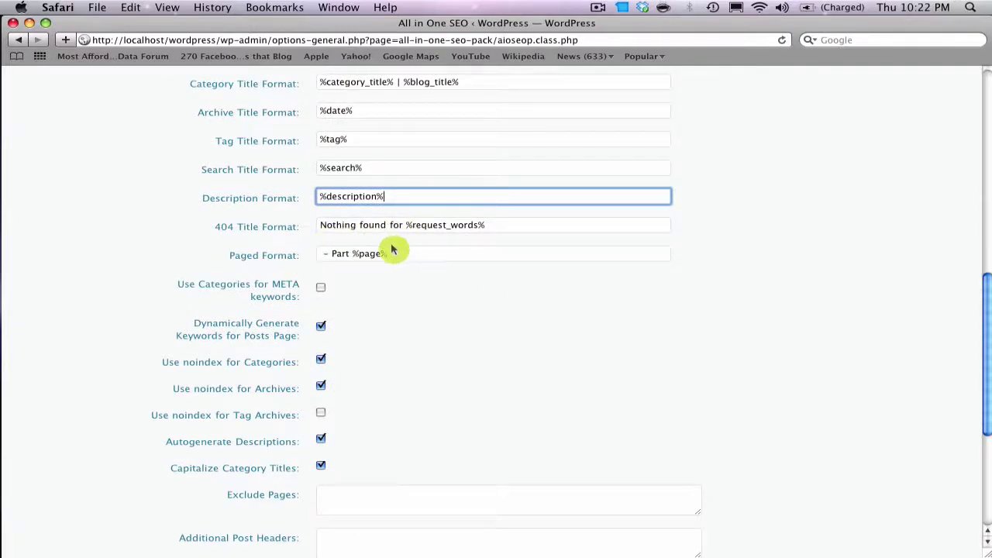
scroll(399, 264, down, 4)
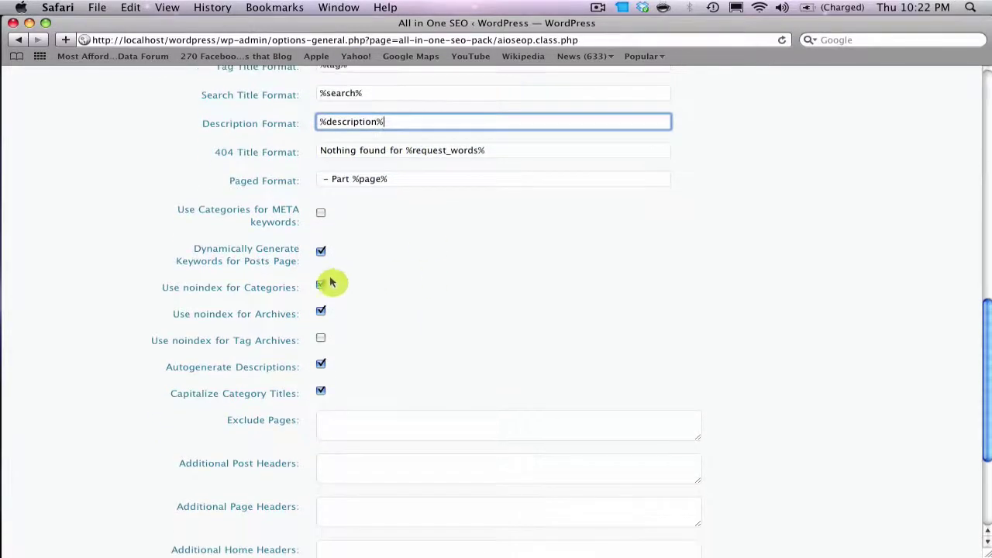
click(245, 212)
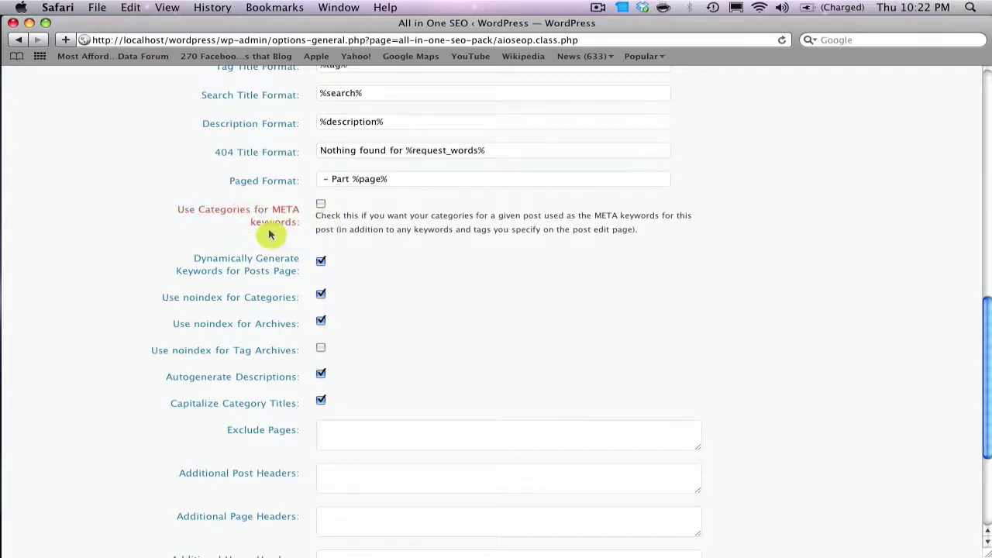
scroll(311, 207, down, 1)
scroll(310, 207, down, 1)
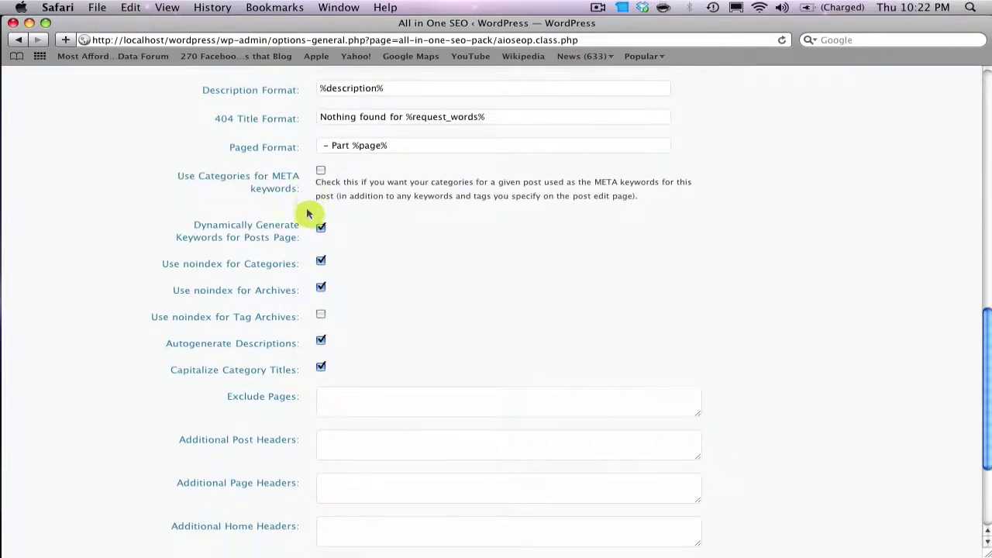
scroll(284, 245, down, 5)
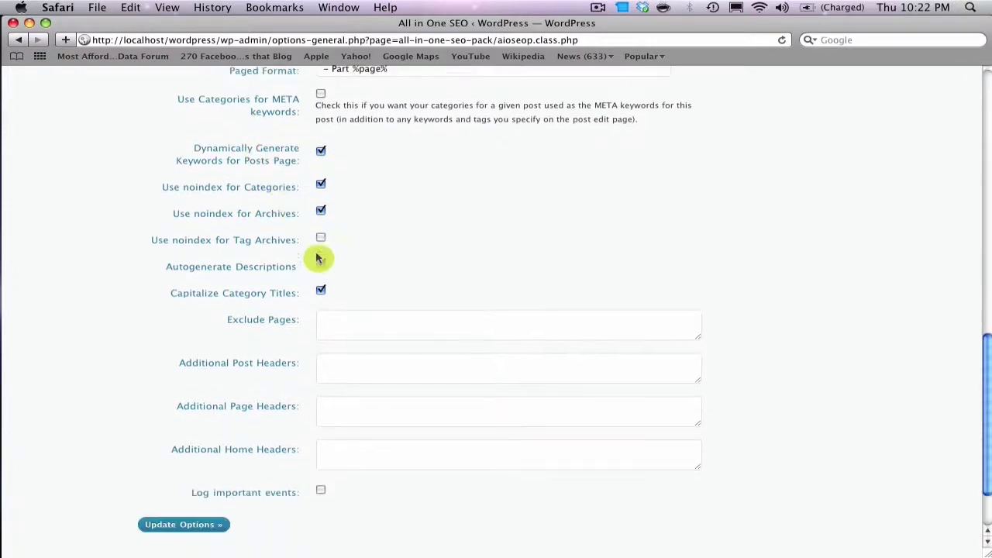
click(241, 149)
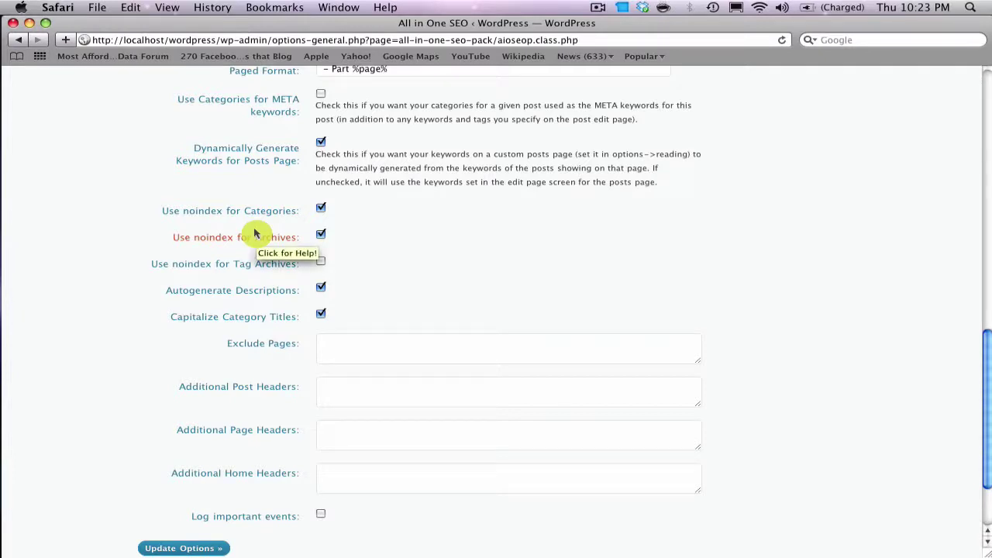
scroll(256, 232, down, 1)
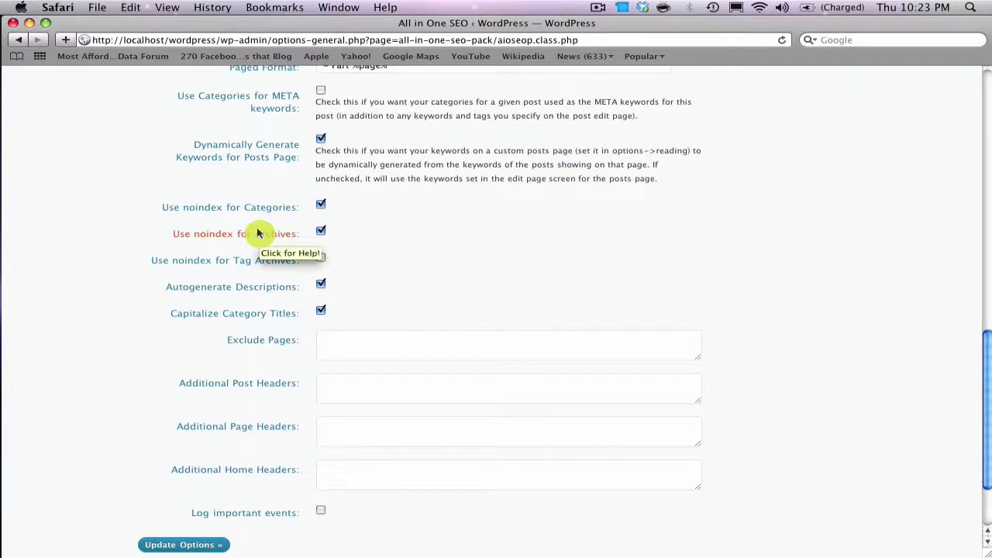
scroll(442, 244, down, 5)
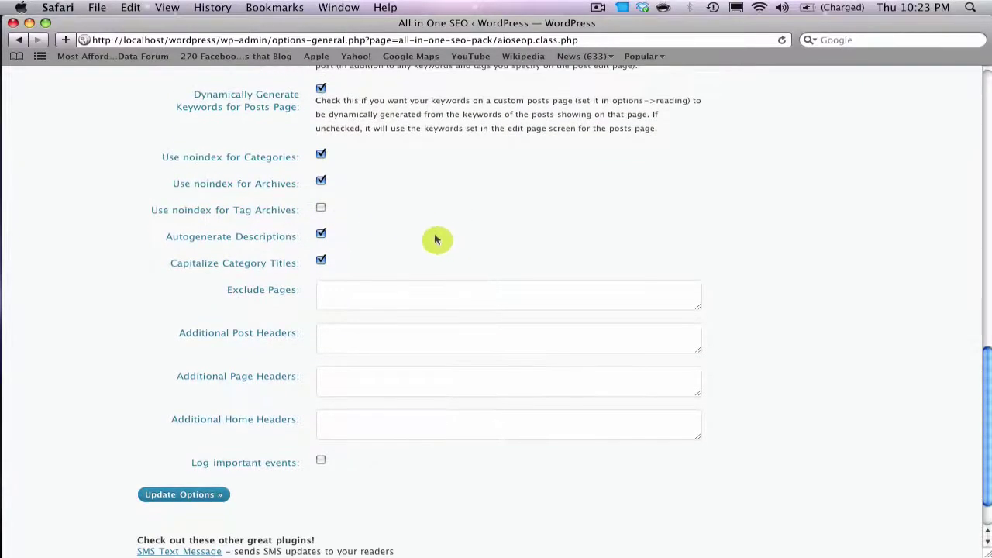
scroll(288, 210, down, 2)
Step: Turn off the Use noindex for Categories option
scroll(255, 193, up, 4)
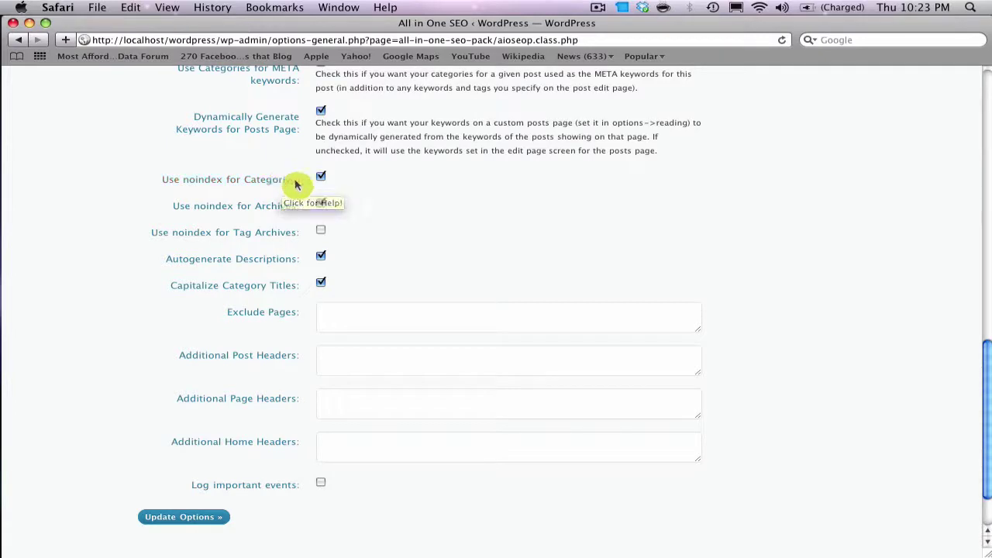
scroll(444, 233, up, 2)
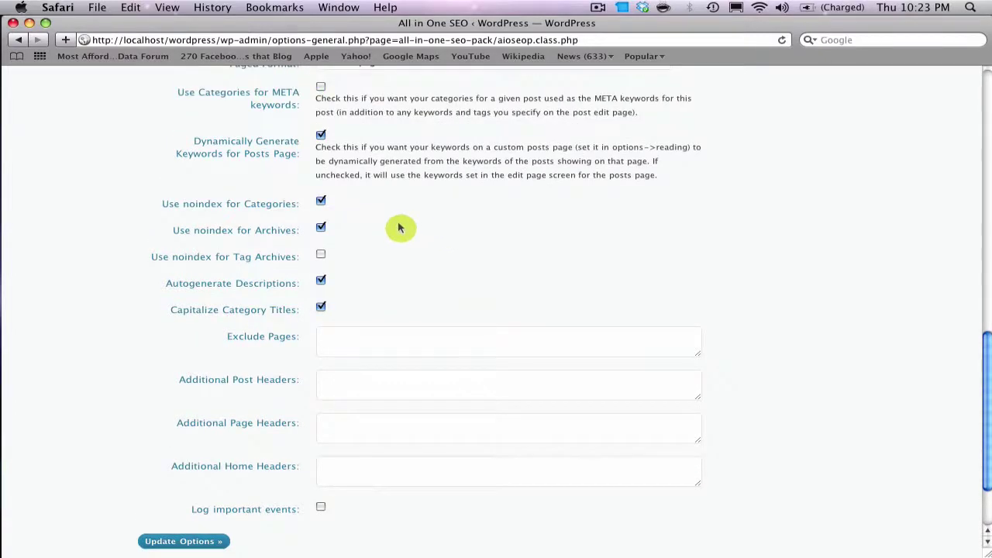
scroll(400, 228, down, 6)
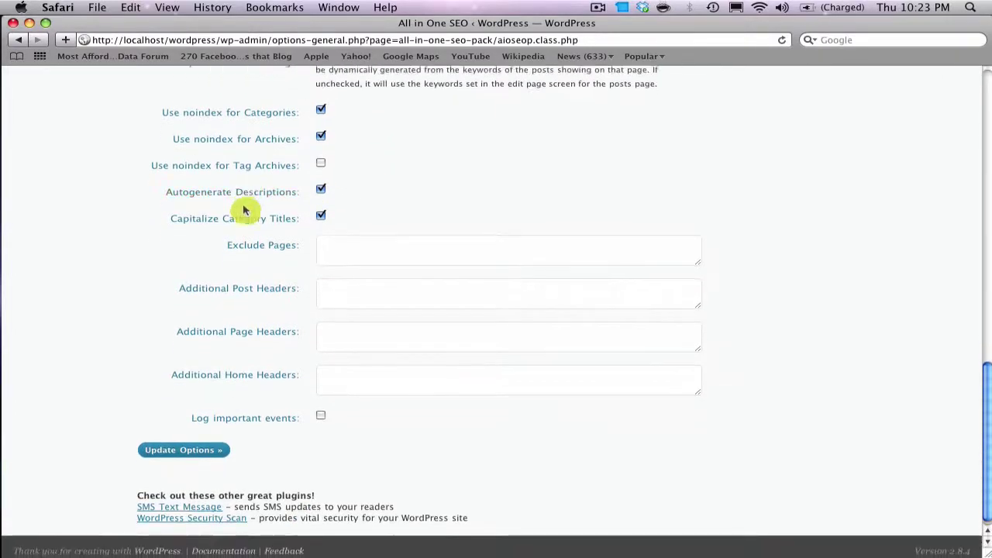
scroll(279, 147, up, 2)
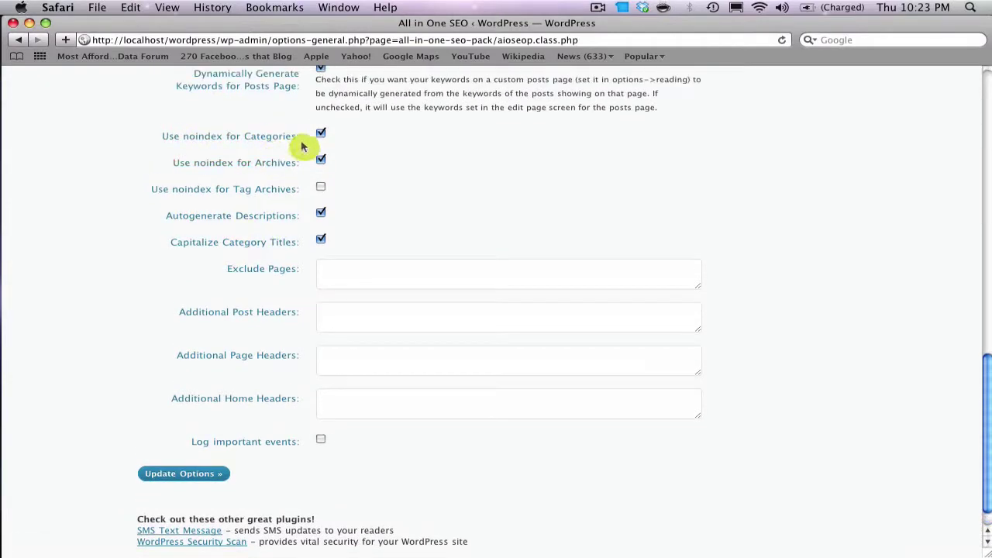
click(321, 136)
scroll(323, 135, up, 3)
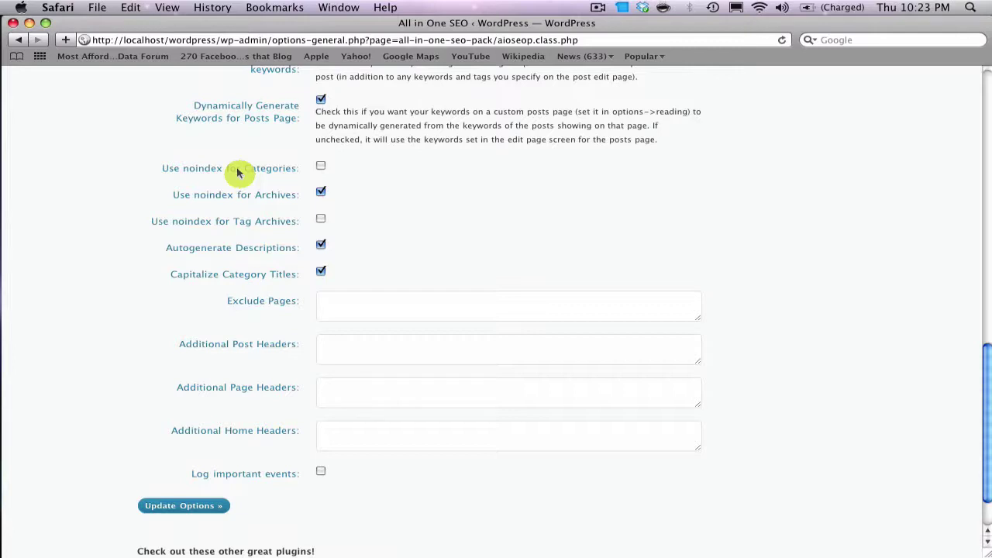
Step: Look over the remaining noindex and category title options and read the help text for Autogenerate Descriptions
scroll(238, 172, down, 2)
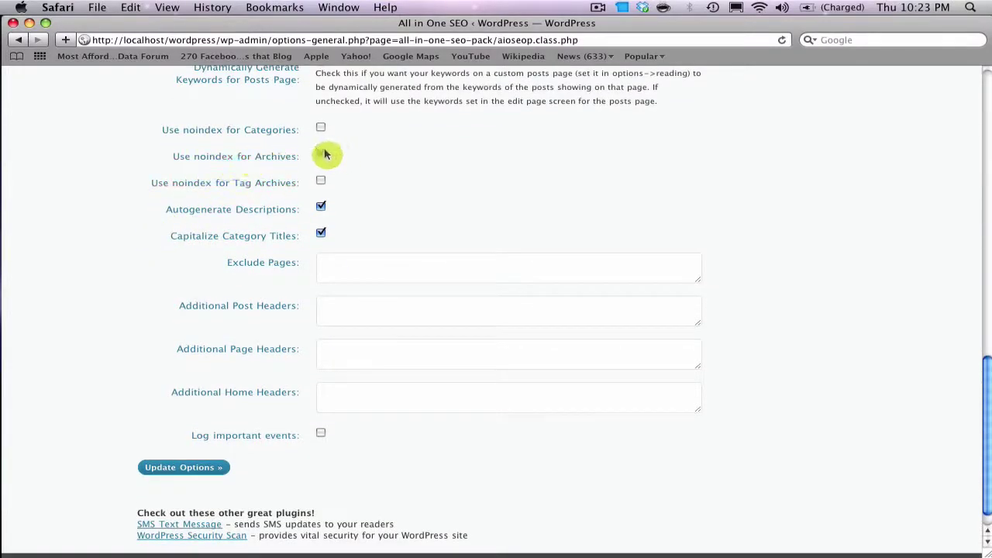
scroll(311, 168, down, 1)
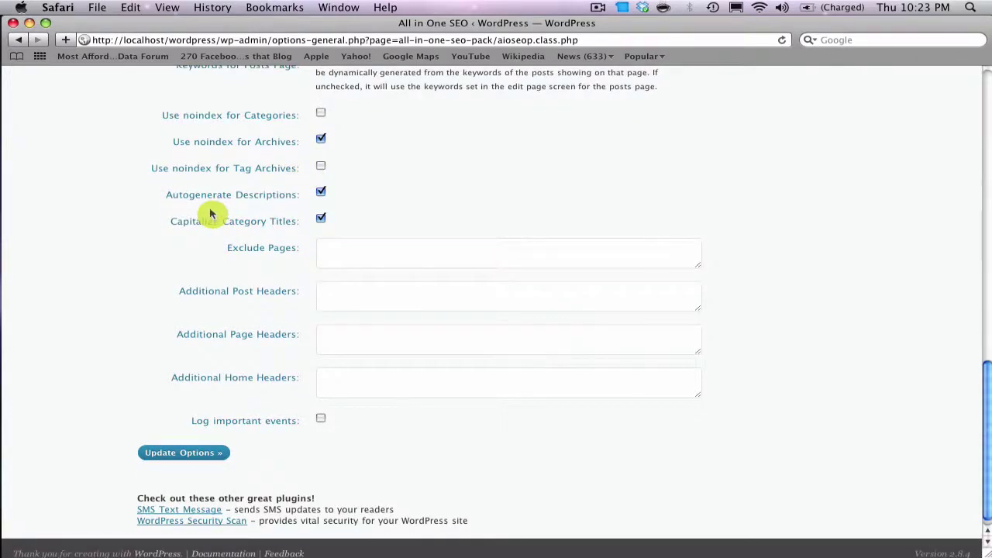
scroll(209, 215, down, 1)
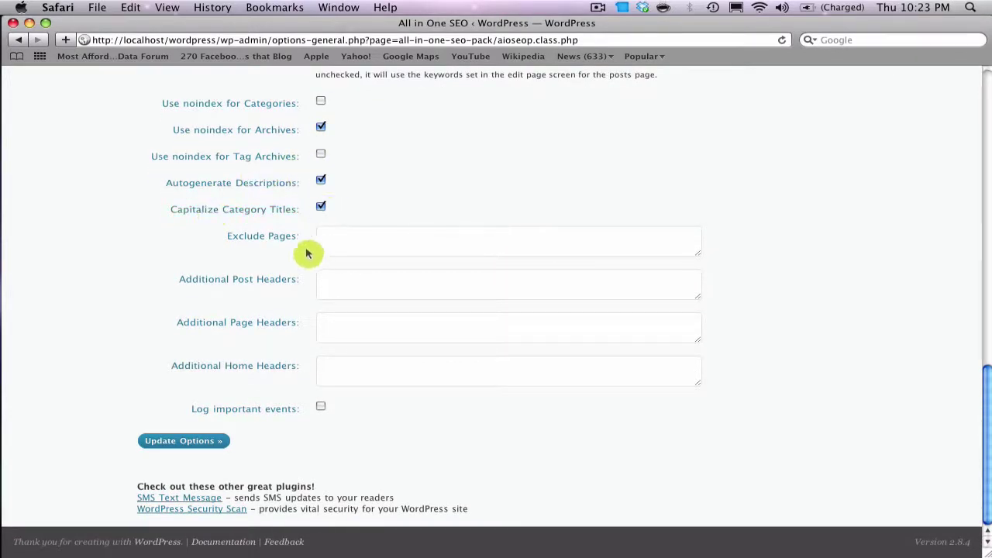
click(245, 182)
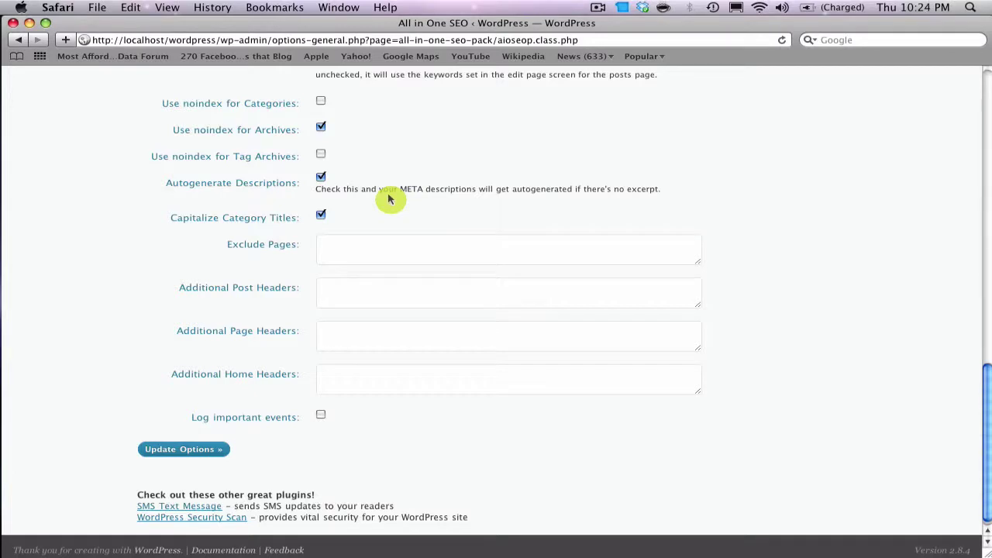
scroll(346, 202, down, 1)
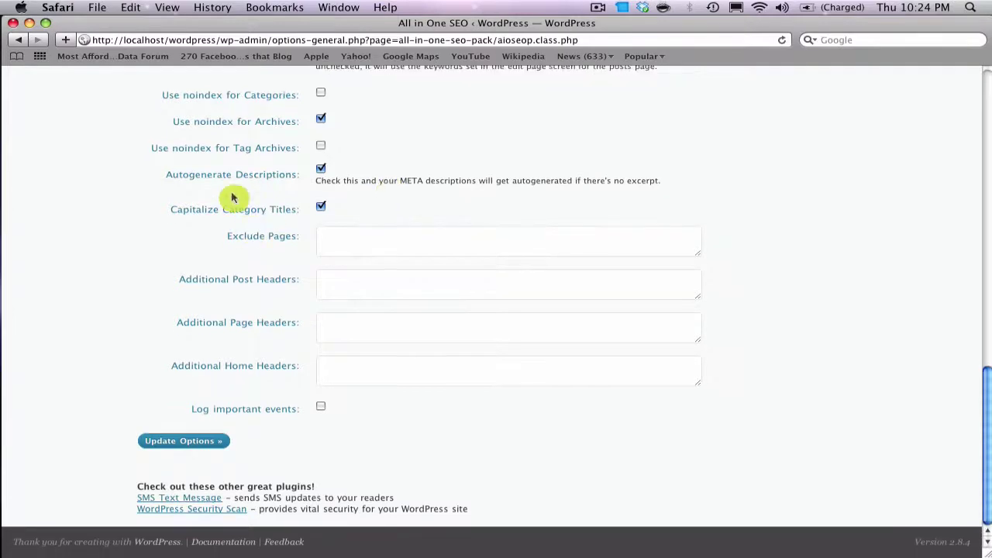
click(321, 207)
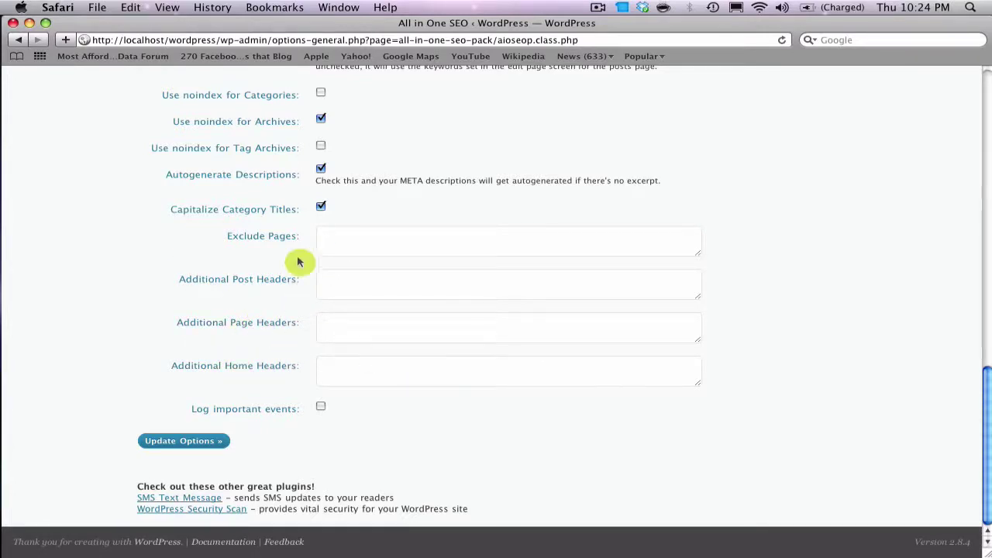
Step: Save the updated All in One SEO options and look over the saved settings
scroll(297, 256, up, 2)
scroll(281, 240, down, 2)
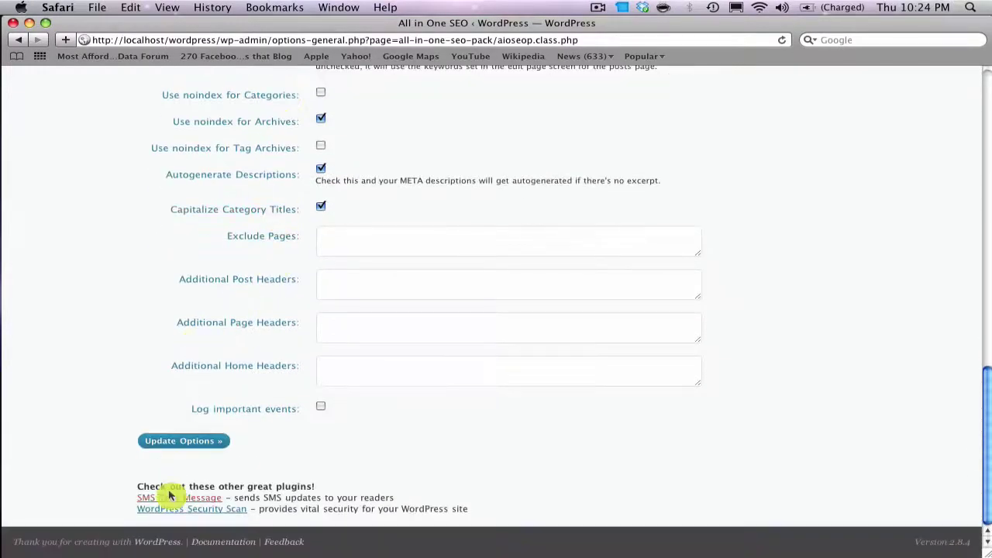
click(169, 437)
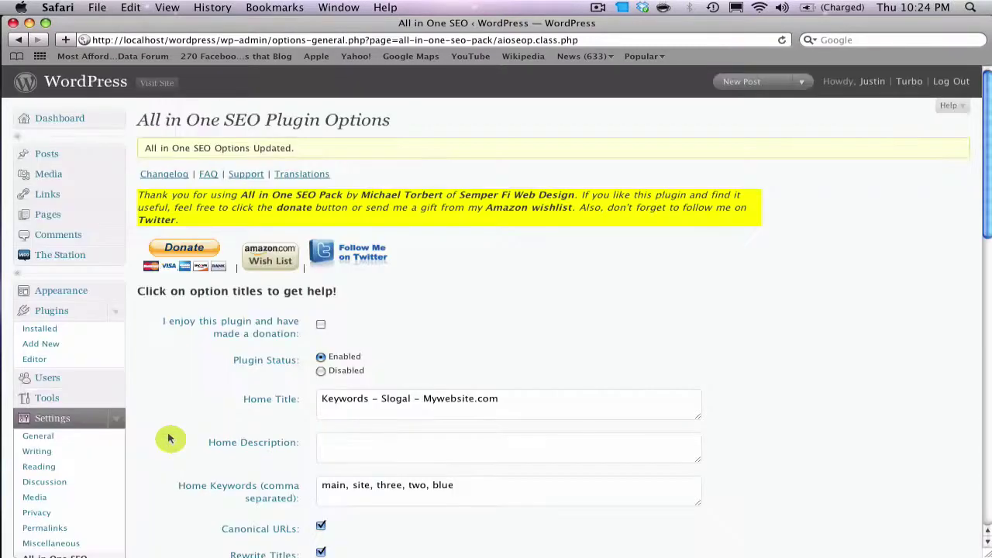
scroll(284, 388, down, 6)
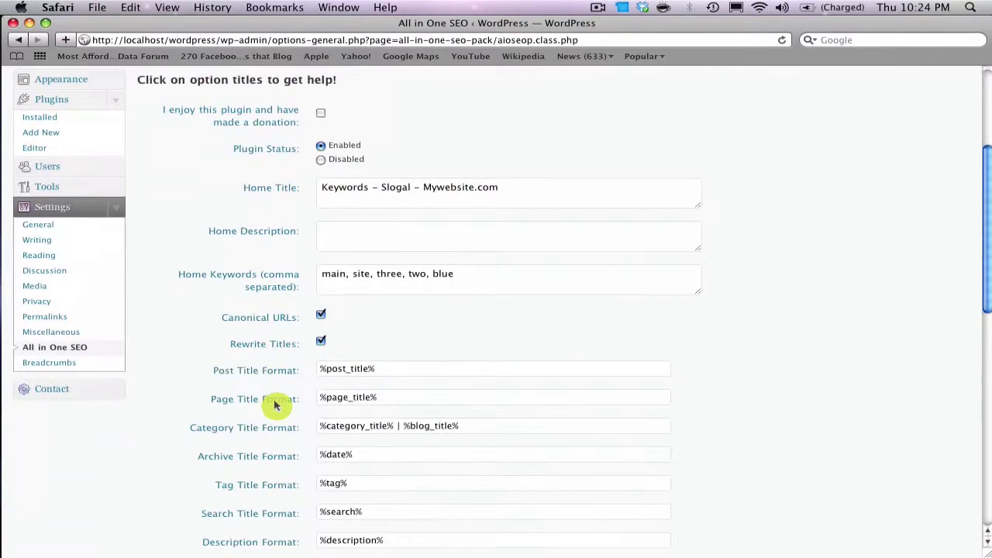
scroll(249, 398, up, 6)
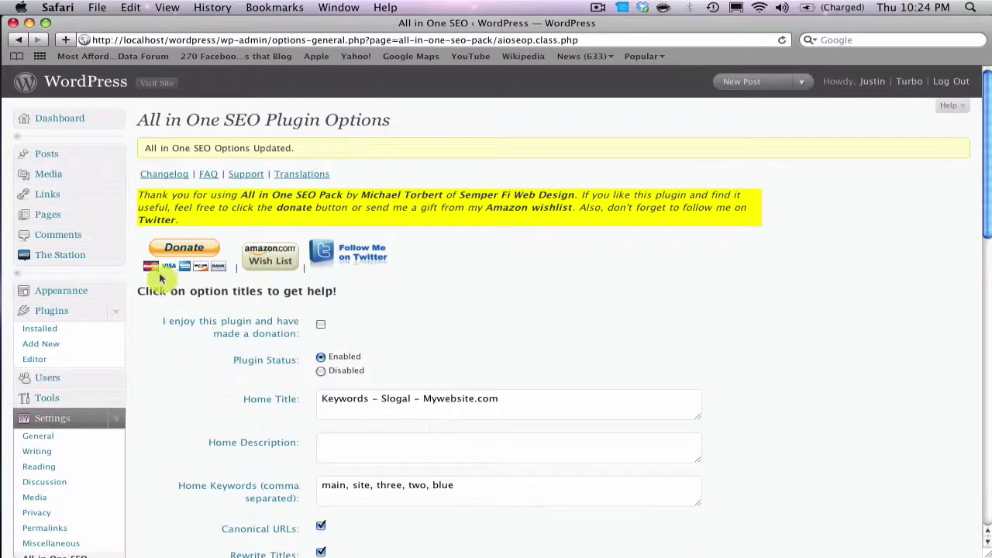
Step: Open the draft post "50+ WordPress Resources To Follow On Twitter" for editing and enter the Title field of its All in One SEO Pack section
click(48, 152)
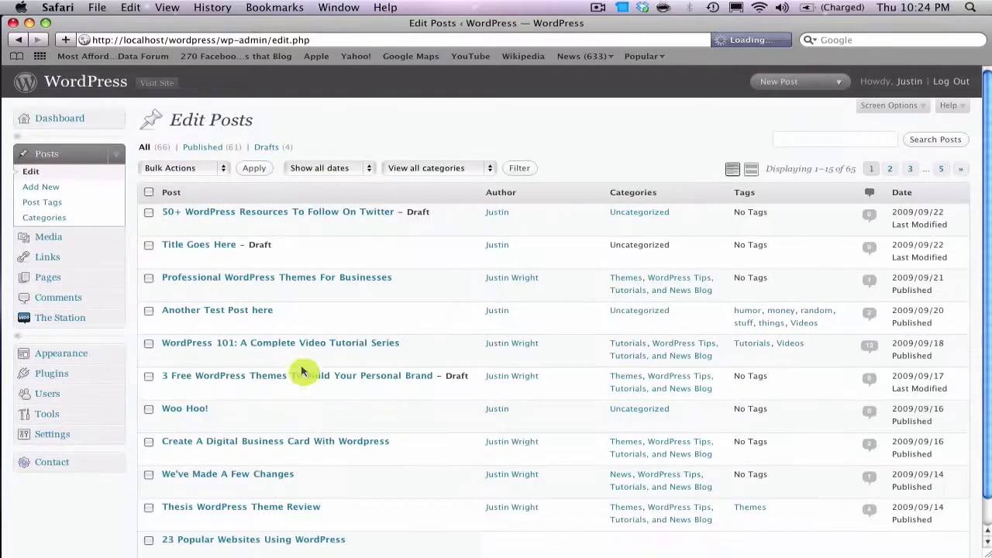
click(240, 213)
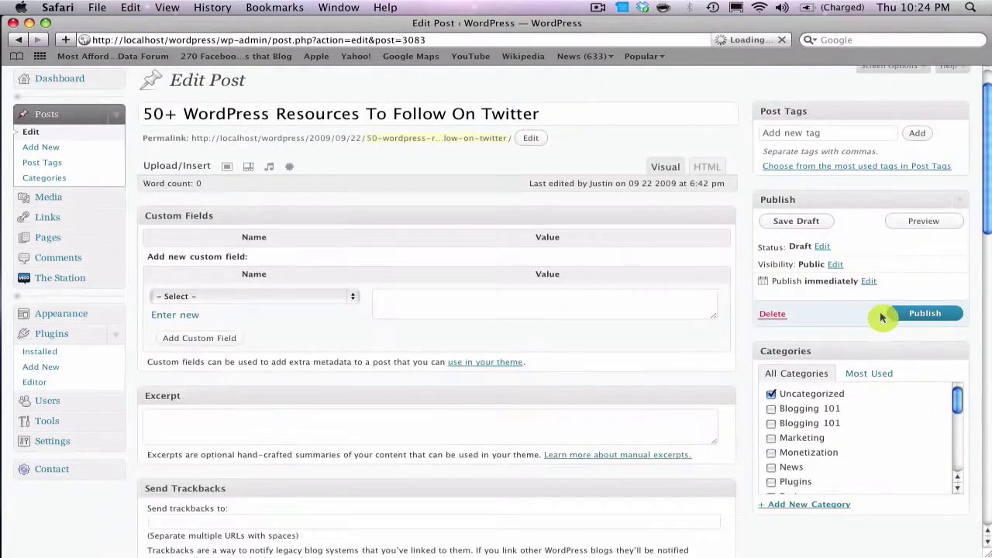
scroll(869, 318, down, 5)
scroll(834, 346, up, 6)
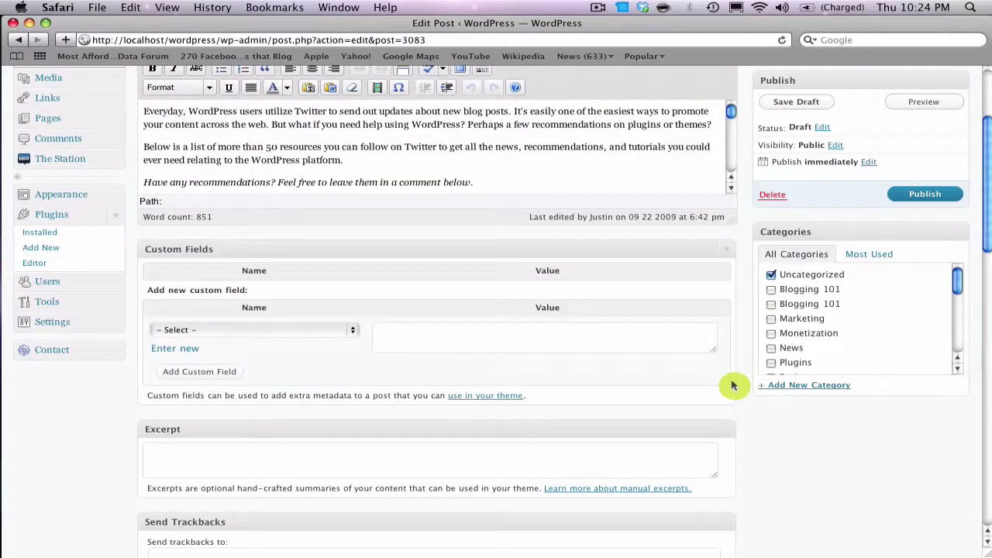
scroll(733, 386, up, 1)
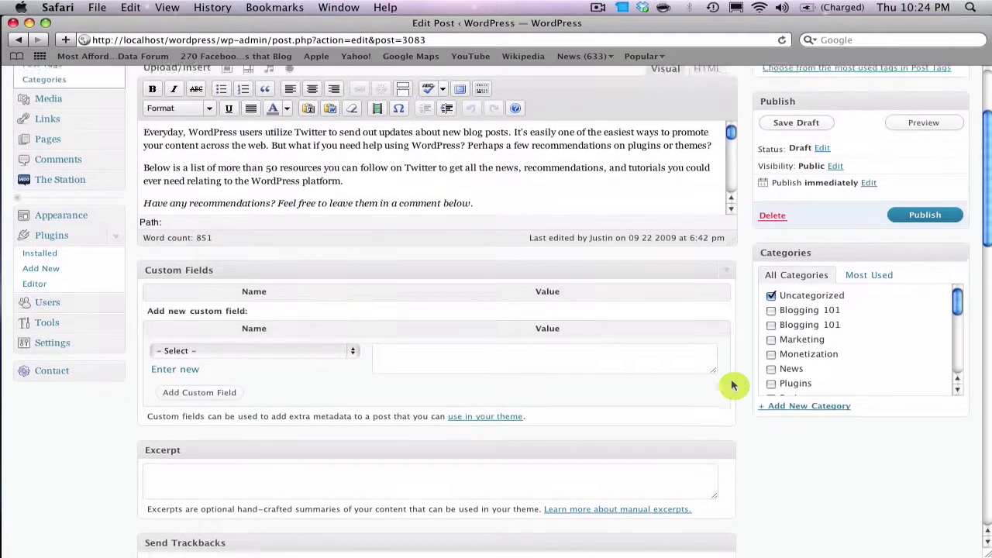
scroll(732, 385, down, 3)
scroll(733, 386, down, 15)
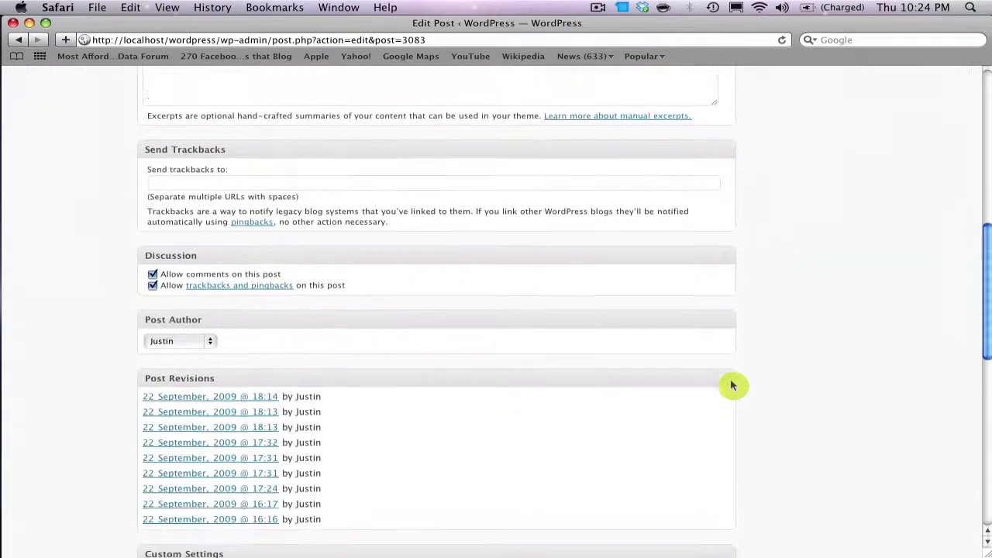
scroll(733, 386, down, 2)
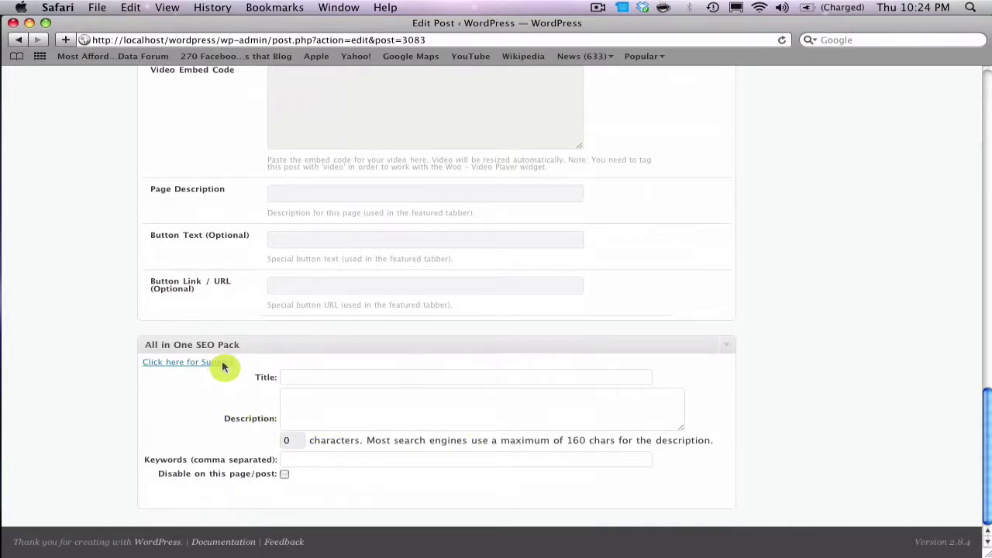
click(299, 378)
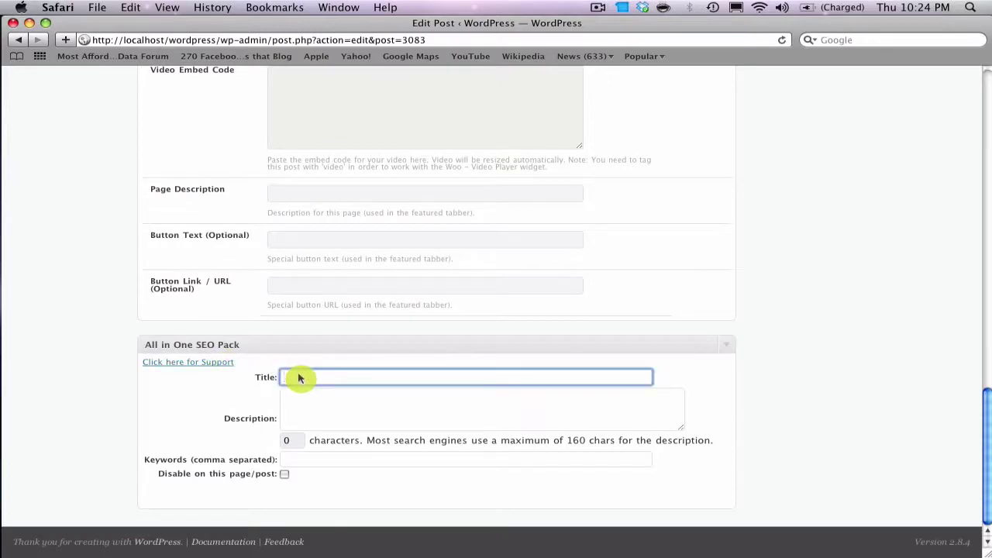